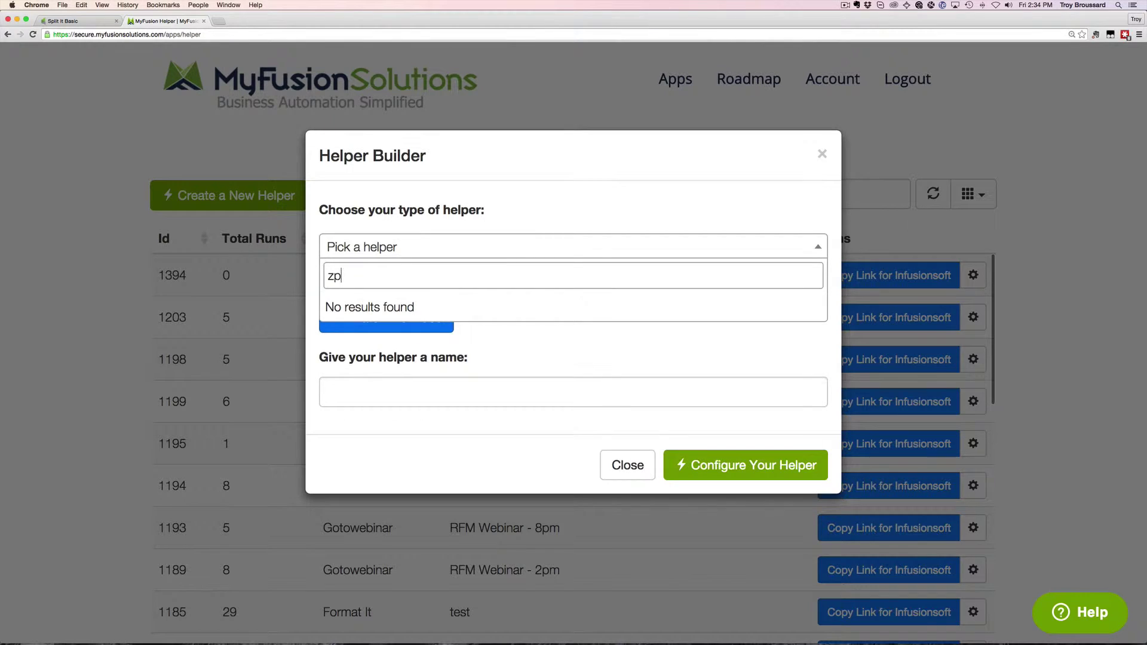
- Choose the Split It Basic helper type, name the helper "Split Test Demo" and proceed to its configuration
text(spli)
click(500, 336)
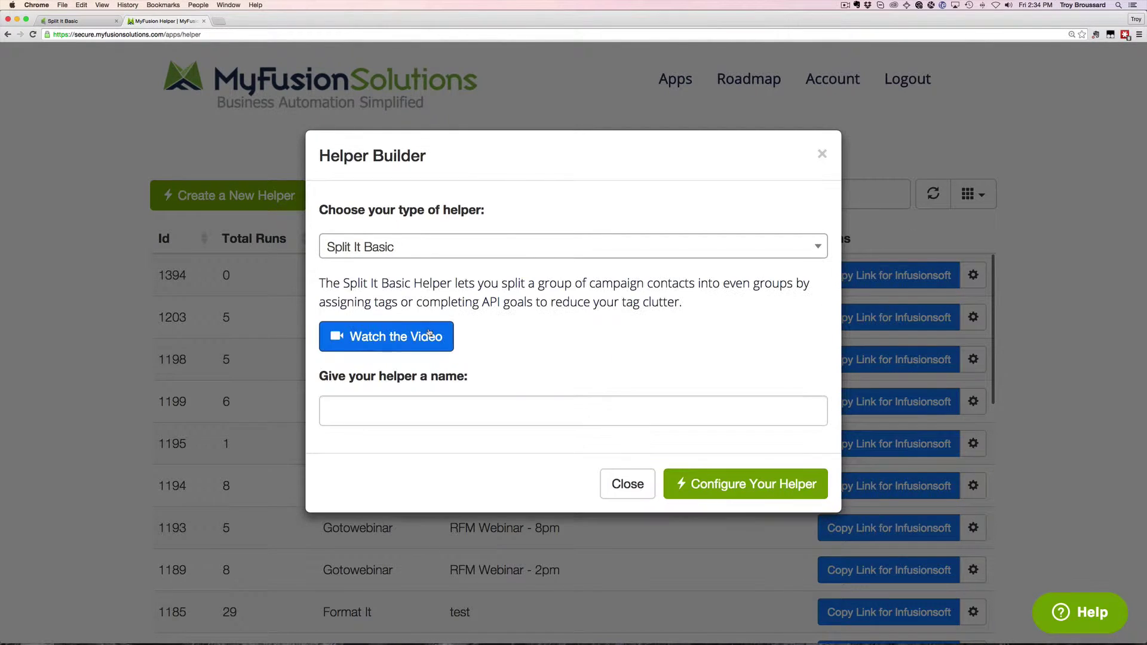
click(448, 419)
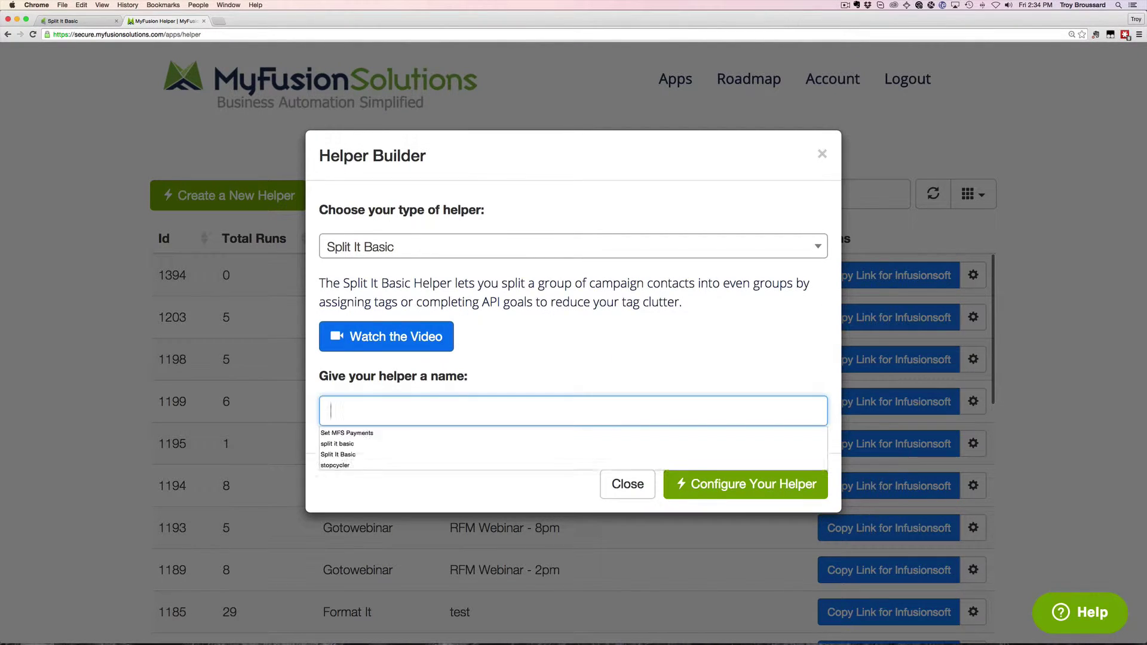
text(Split Test Demo)
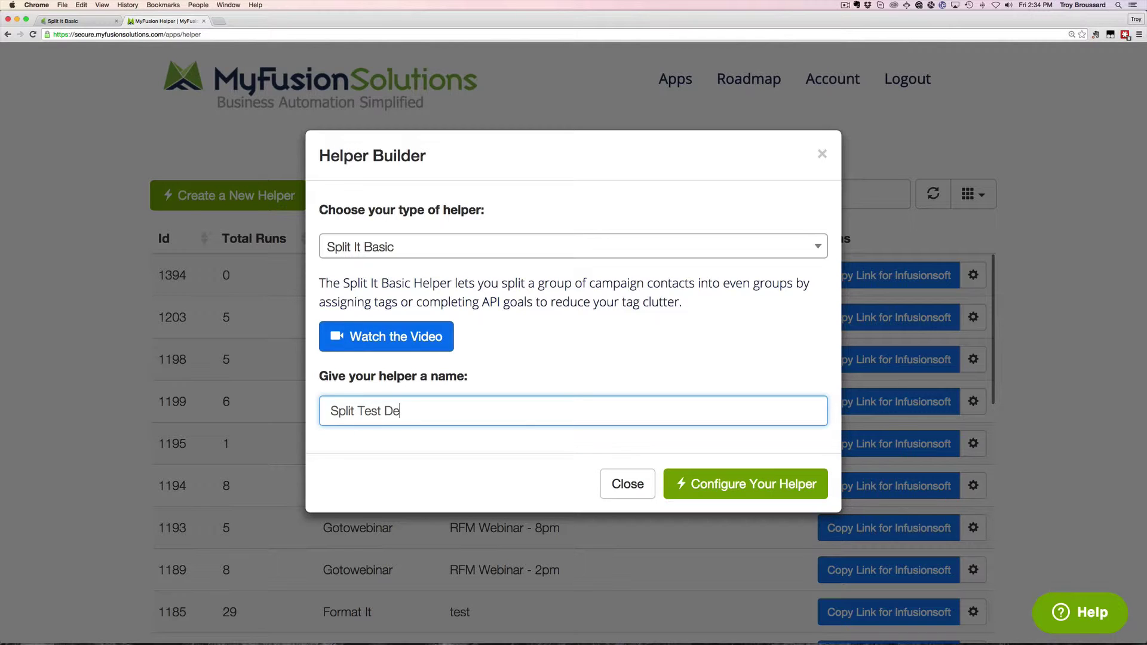
click(752, 486)
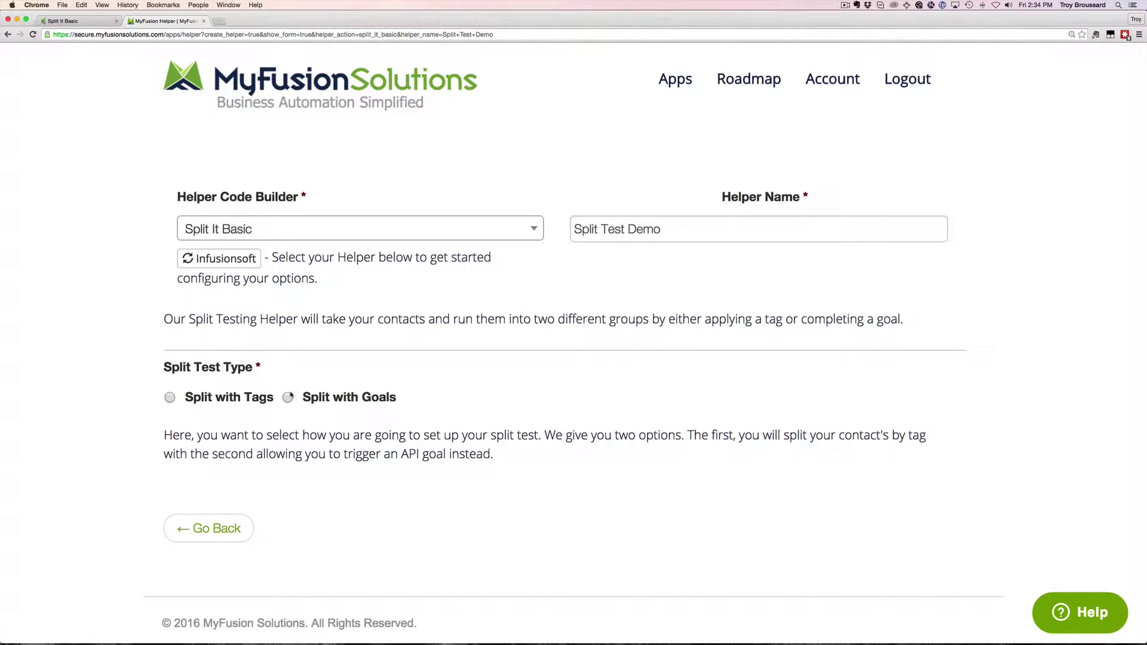
- Set the split test type to Split with Goals, enter API goals splitpatha for Group A and splitpathb for Group B, and create the helper
click(288, 398)
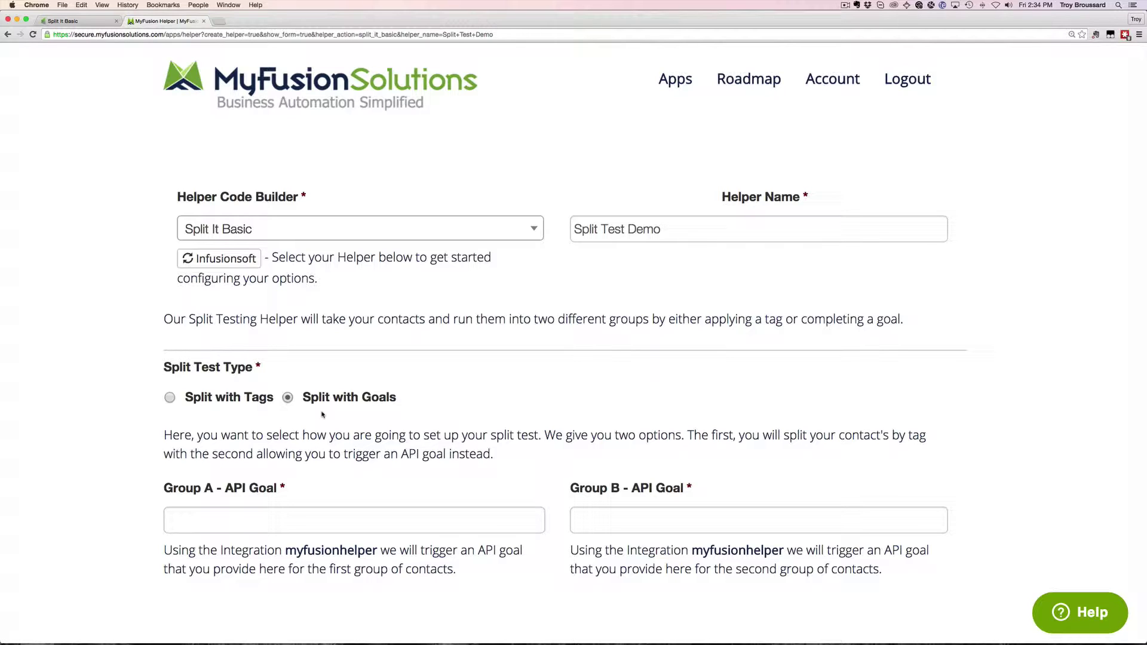
click(457, 517)
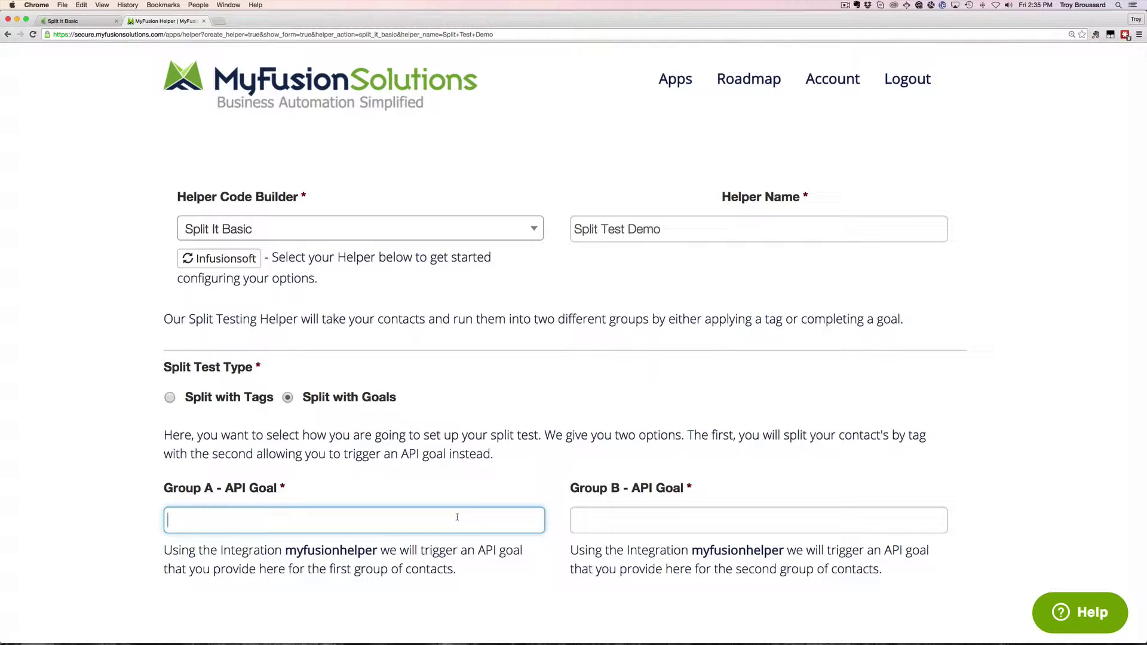
text(splitpatha)
click(767, 515)
text(sp)
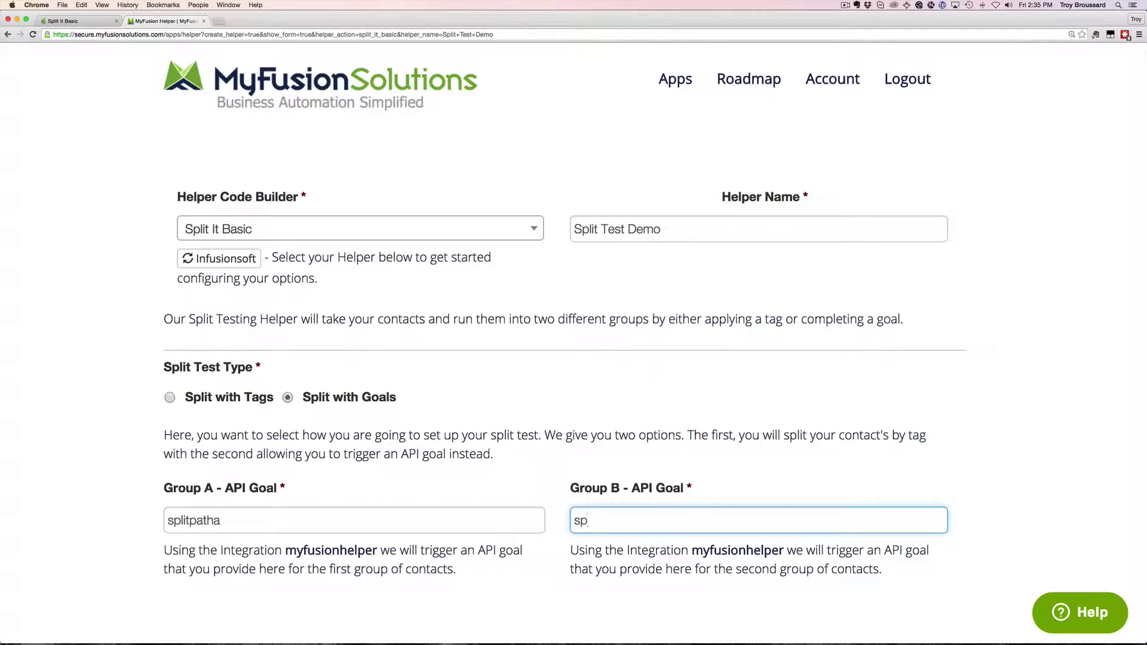
text(litpath)
text(b)
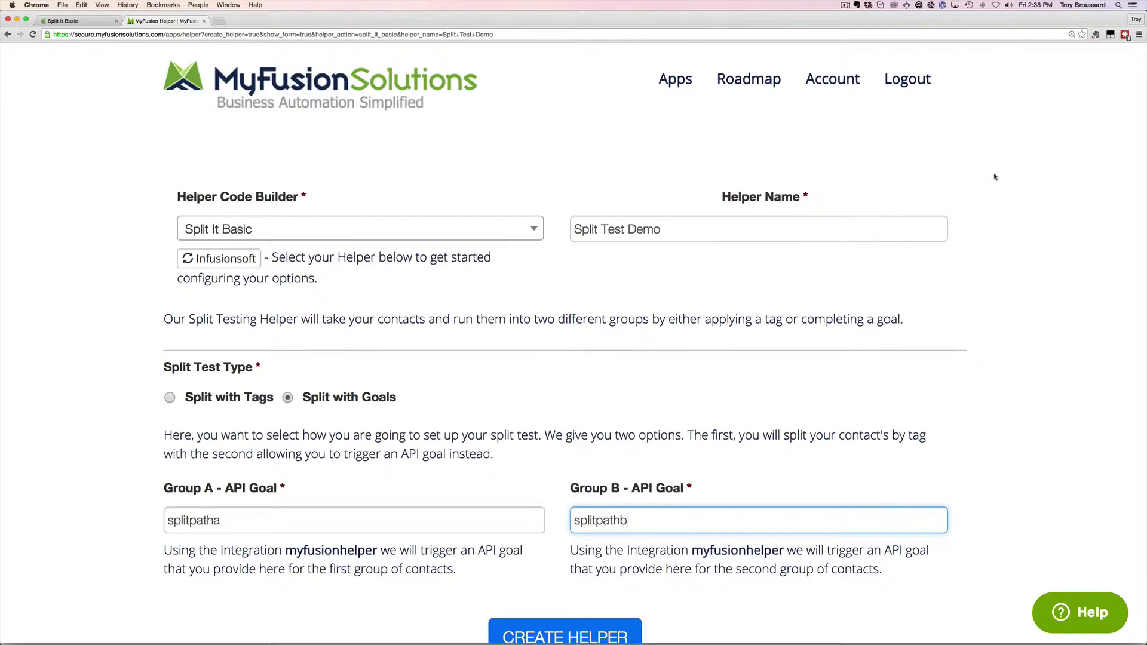
scroll(994, 176, down, 3)
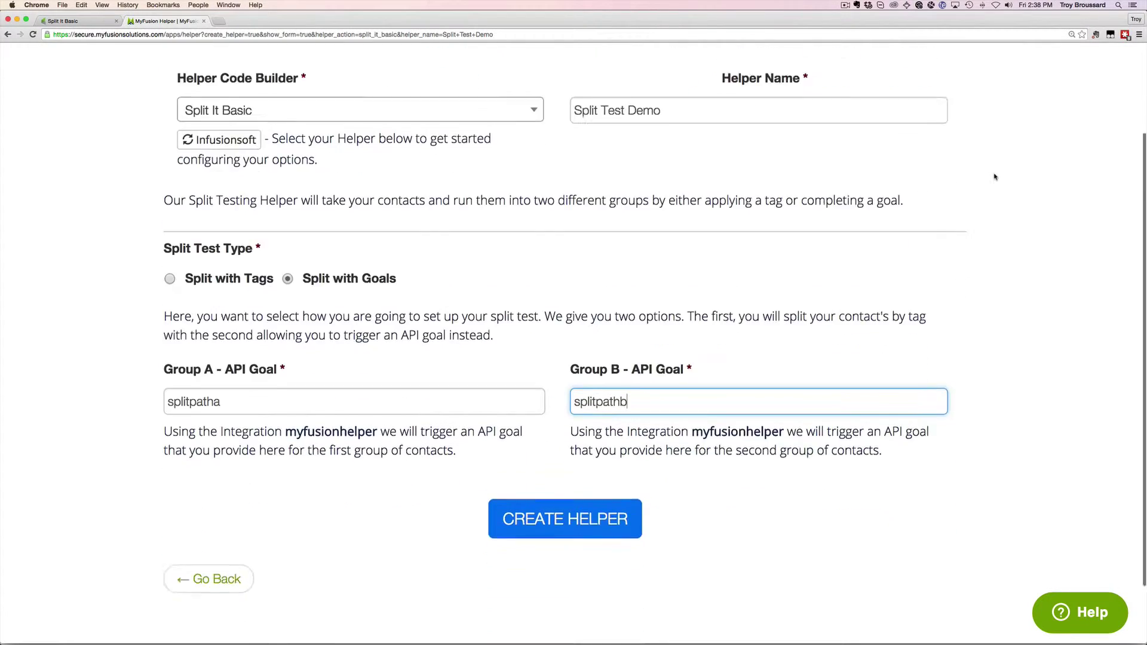
click(583, 445)
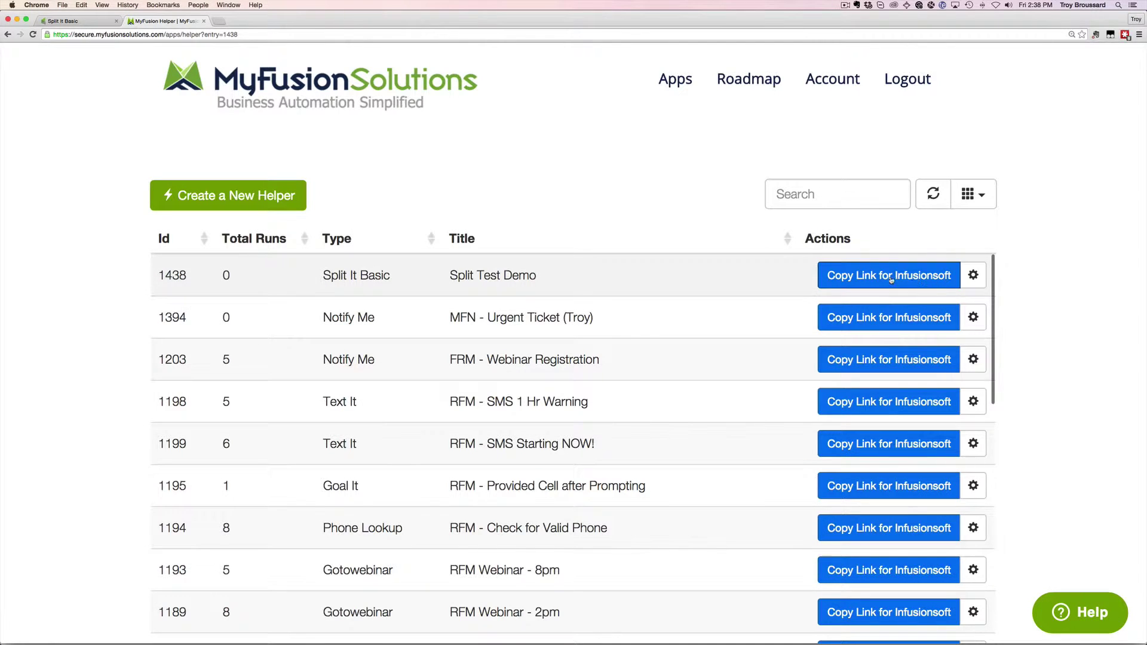
- Copy the Split Test Demo helper's link for Infusionsoft and switch to the Split It Basic campaign in Campaign Builder
click(870, 277)
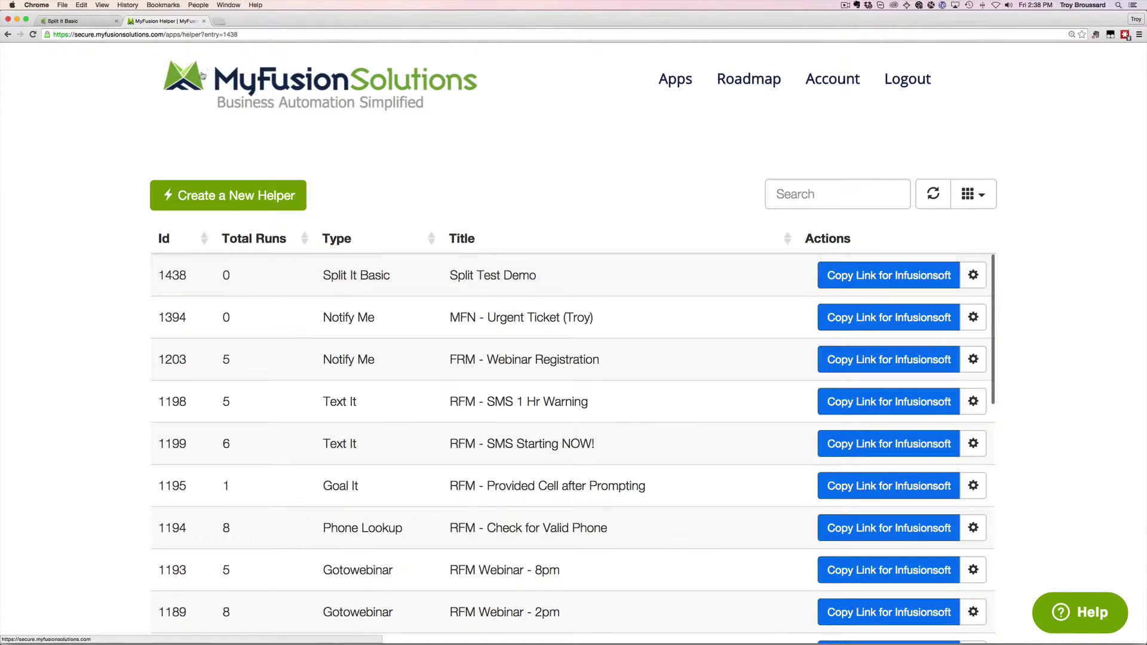
click(85, 24)
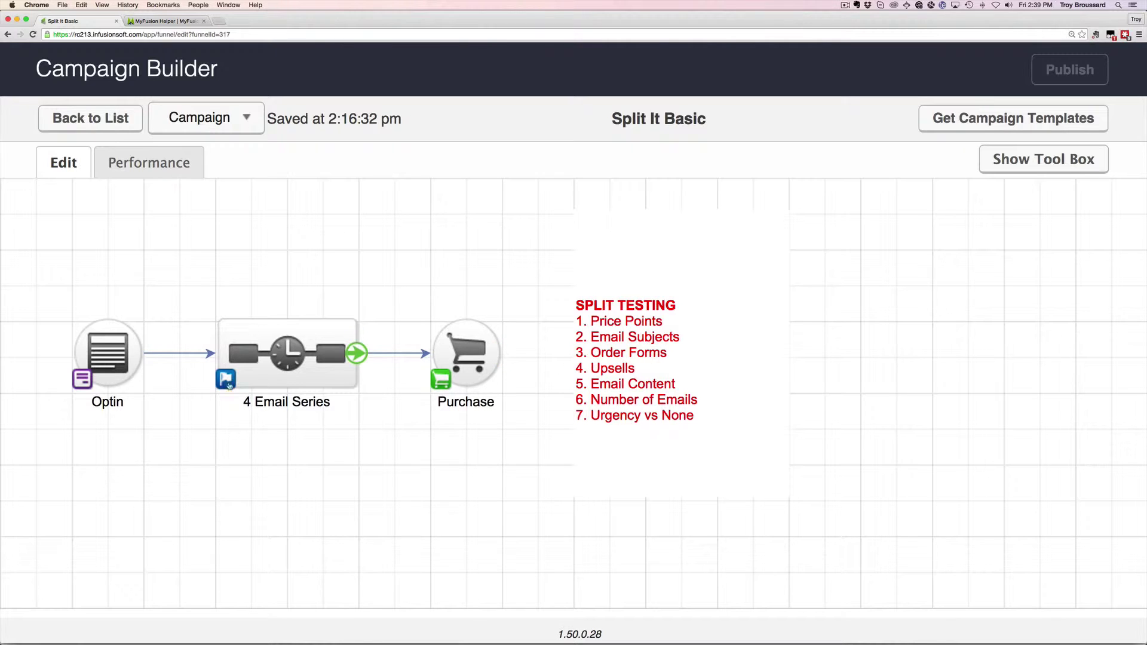
click(310, 353)
drag(310, 353, 310, 499)
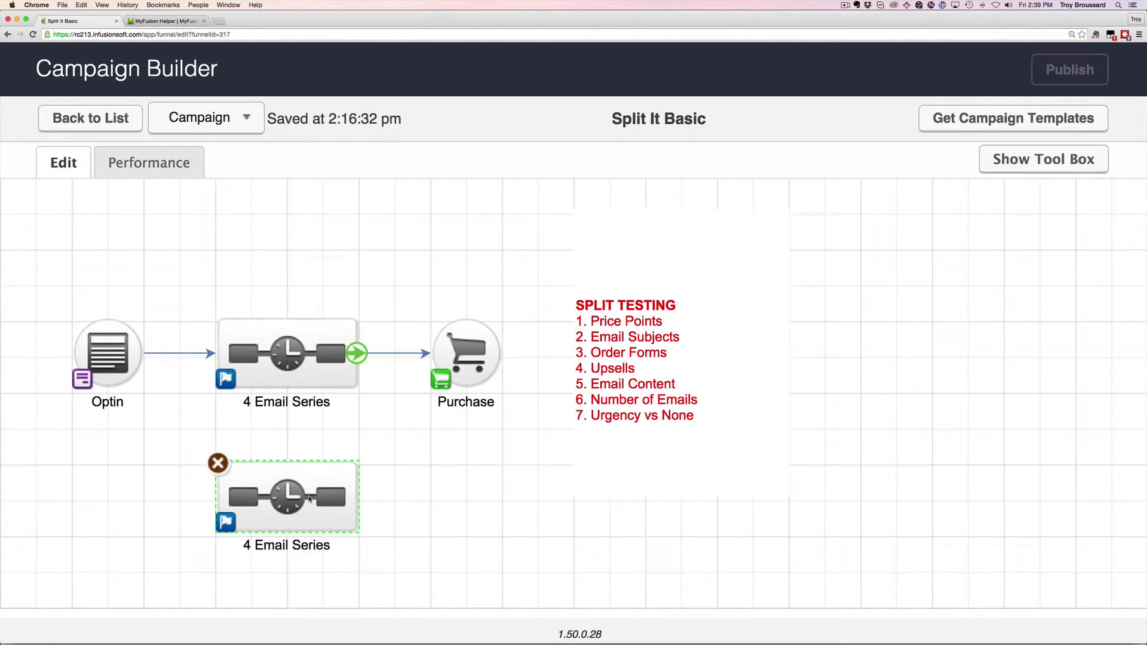
mouse_move(310, 499)
mouse_move(276, 479)
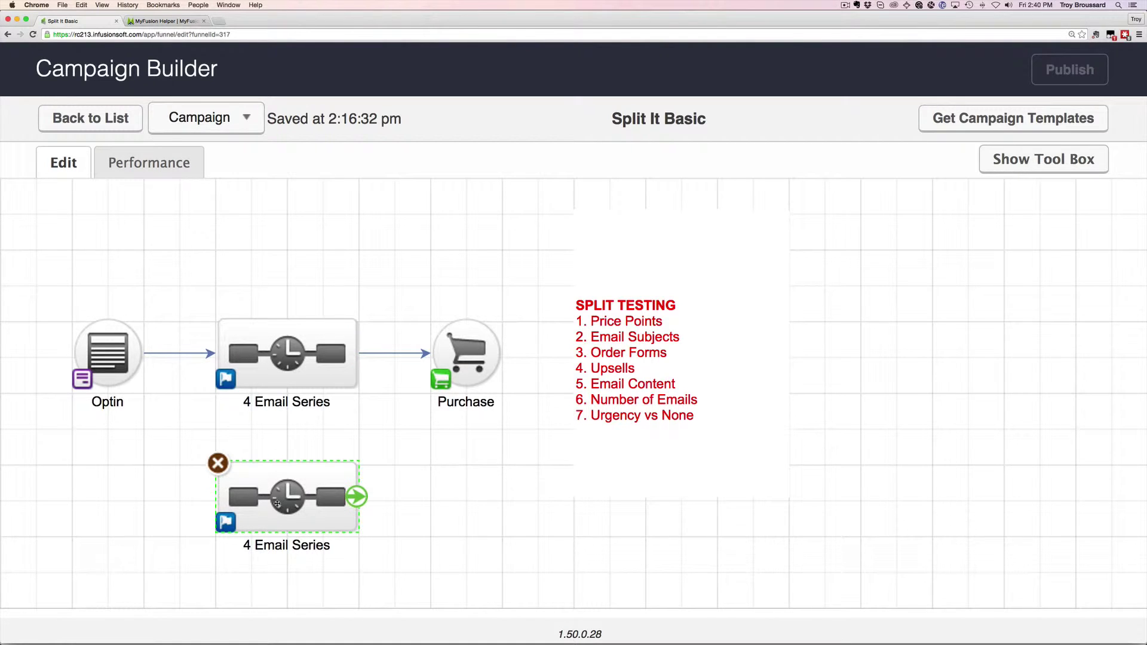
mouse_move(253, 349)
click(218, 464)
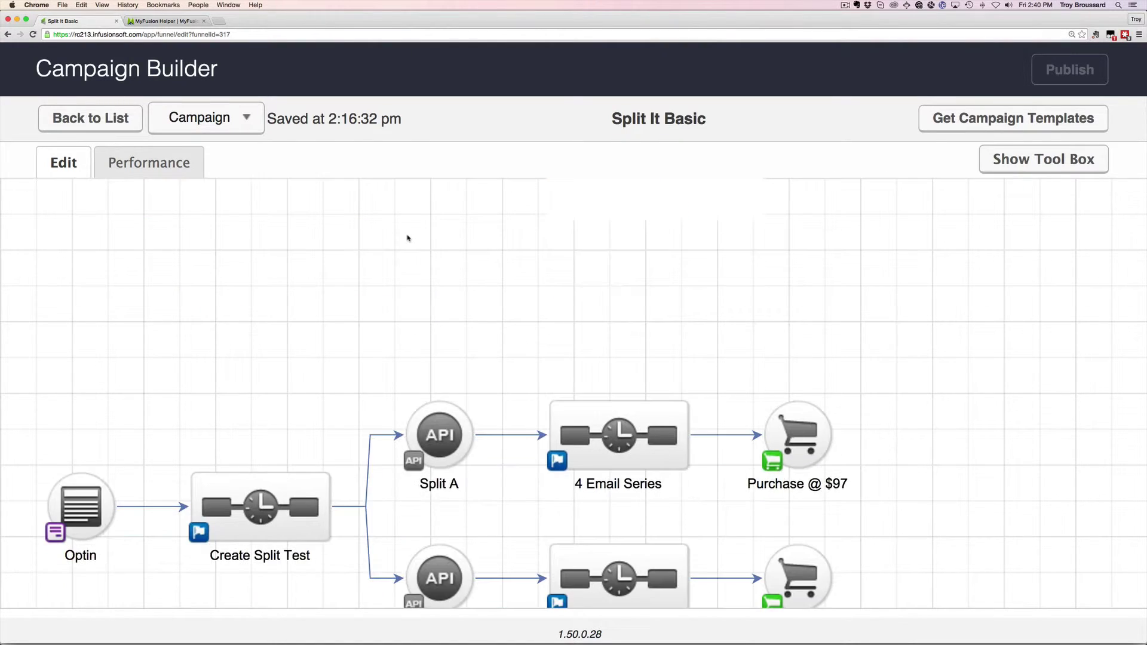
- Examine the split-test campaign flow from the Optin through the Split A and Split B goals to both email series and purchase goals
drag(408, 238, 432, 89)
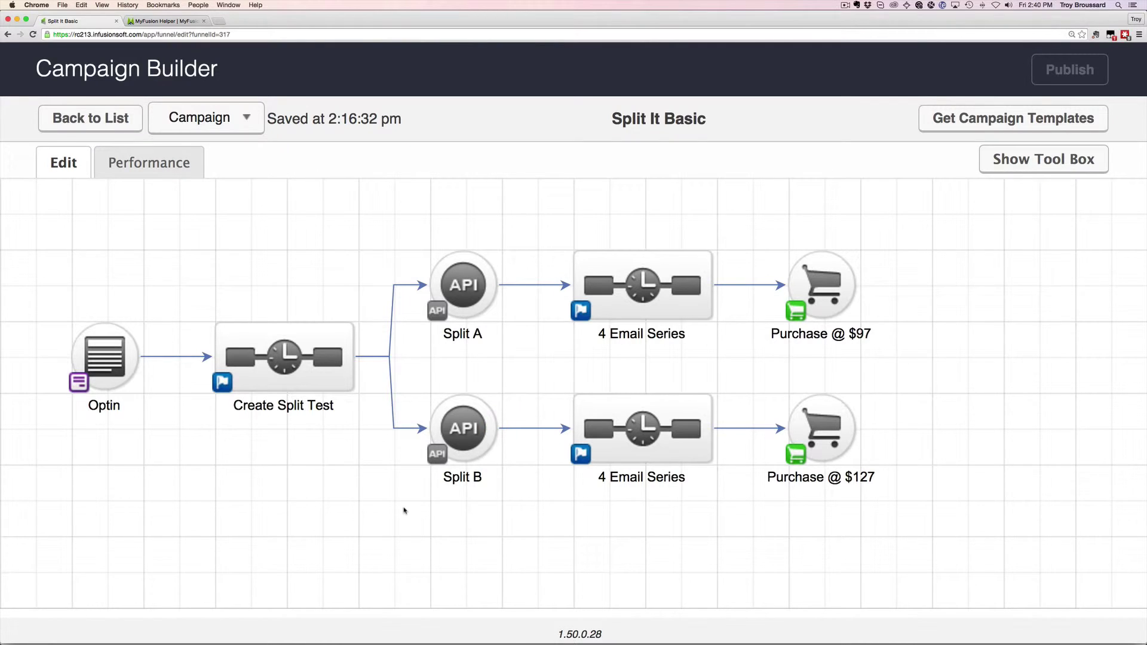
mouse_move(125, 368)
mouse_move(233, 359)
mouse_move(460, 430)
mouse_move(688, 317)
mouse_move(818, 287)
mouse_move(661, 390)
mouse_move(833, 445)
- Open the Create Split Test sequence and add a Send HTTP Post process connected after Start
click(295, 355)
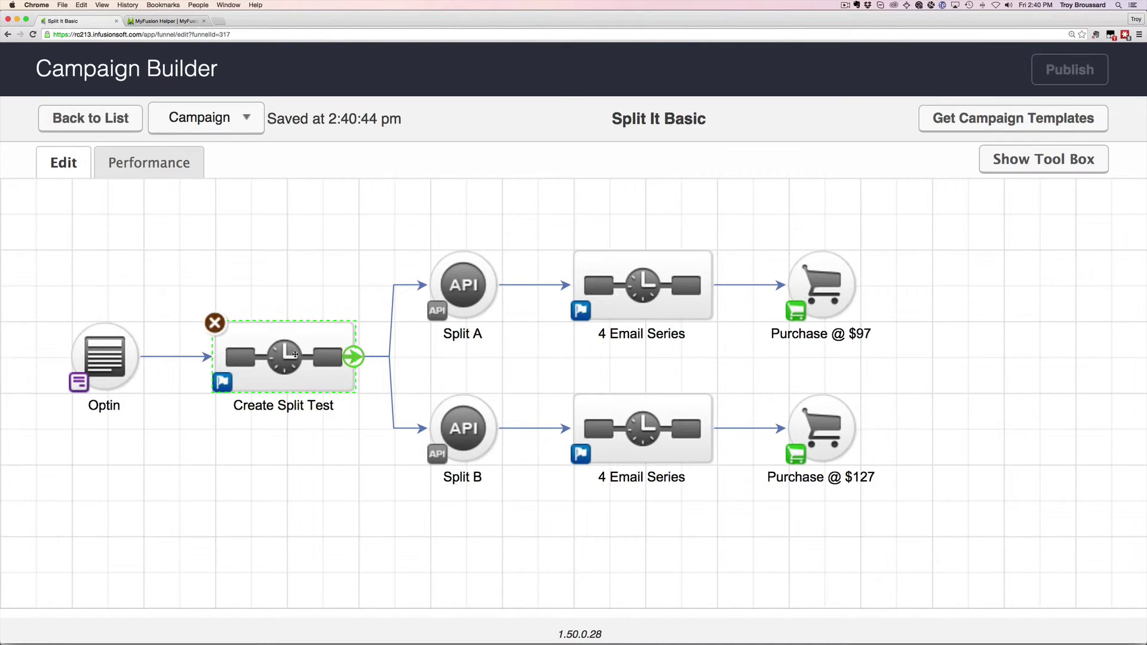
double_click(295, 355)
click(1028, 161)
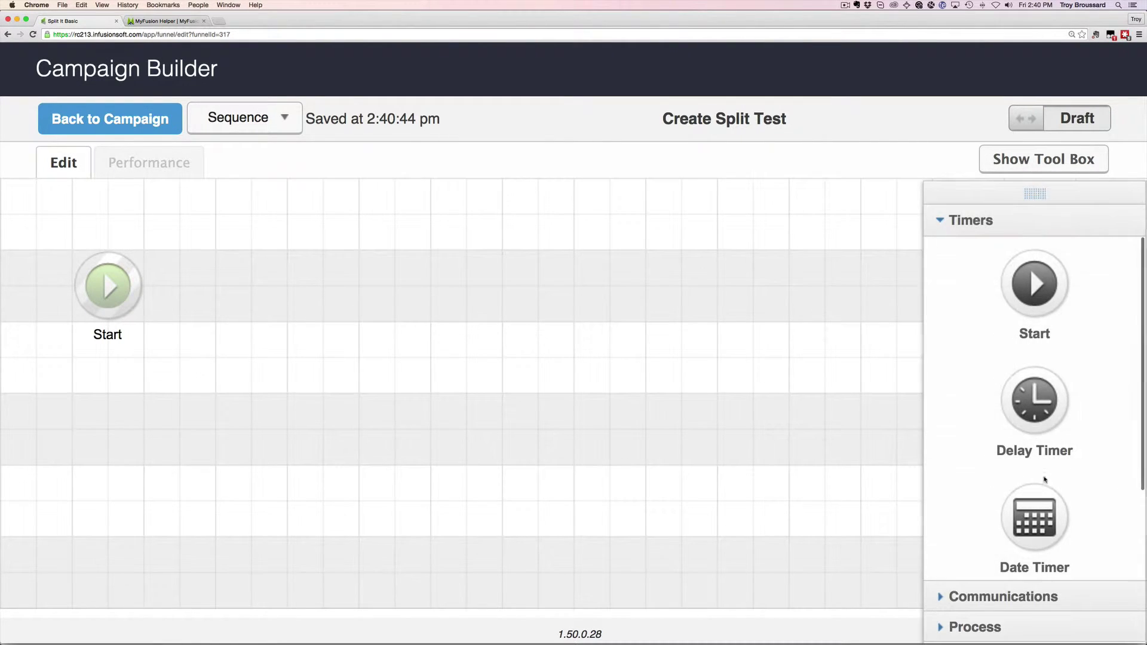
scroll(1044, 480, down, 2)
click(979, 626)
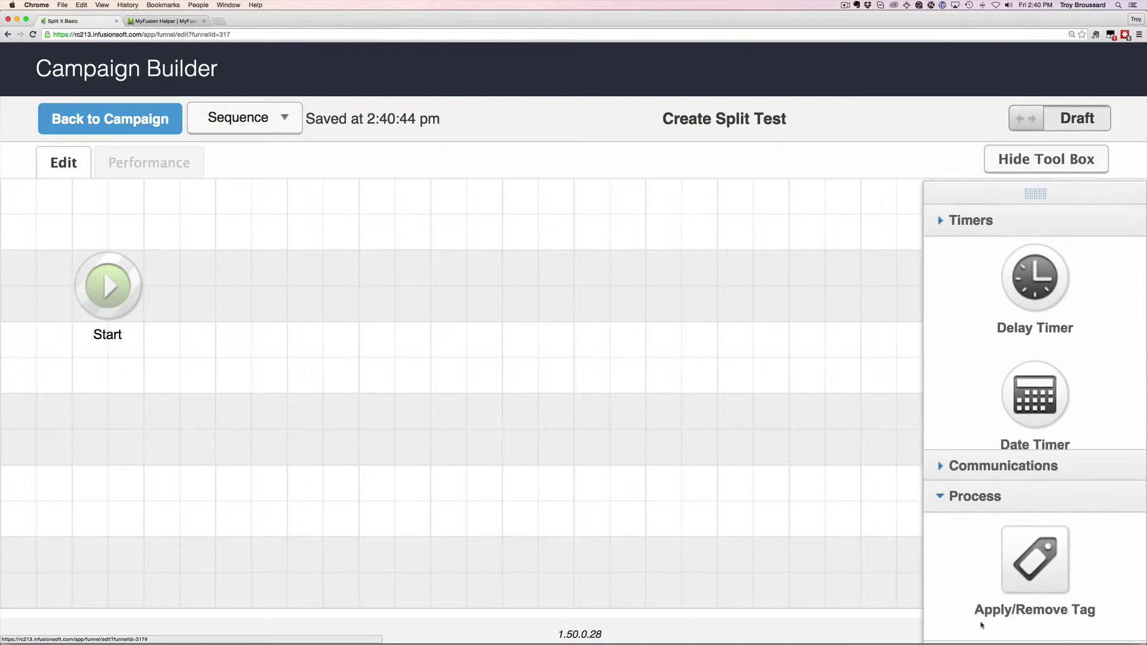
scroll(1036, 537, down, 5)
drag(1033, 463, 248, 267)
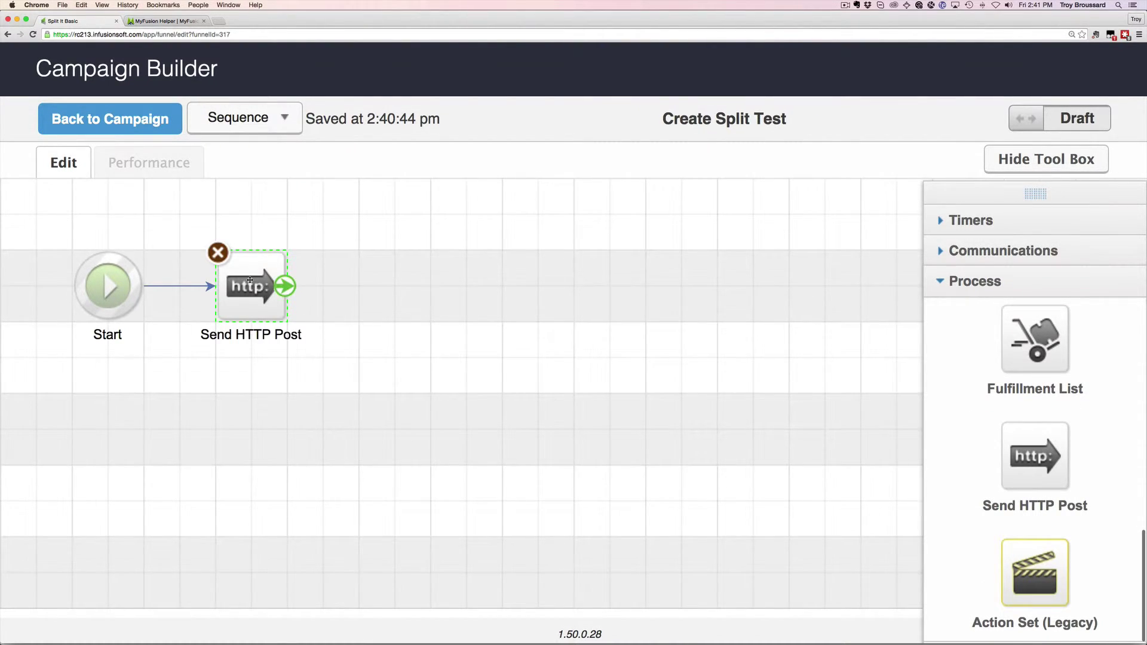
- Paste the copied helper link as the Send HTTP Post's POST URL, mark it Ready and return to the campaign
double_click(250, 280)
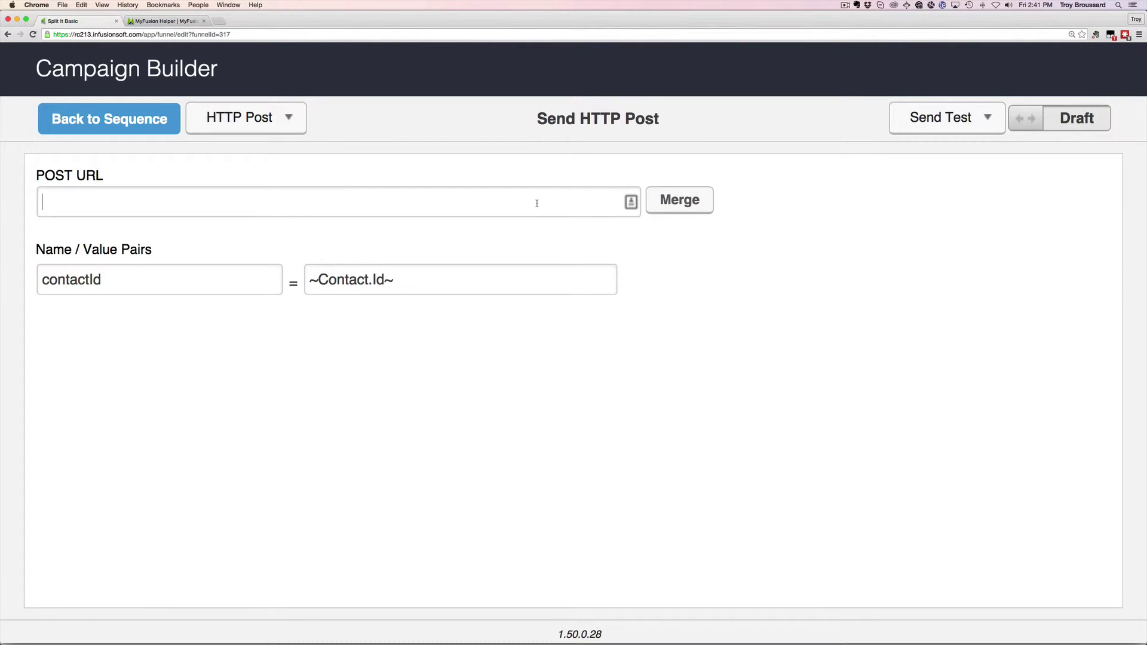
key(super+v)
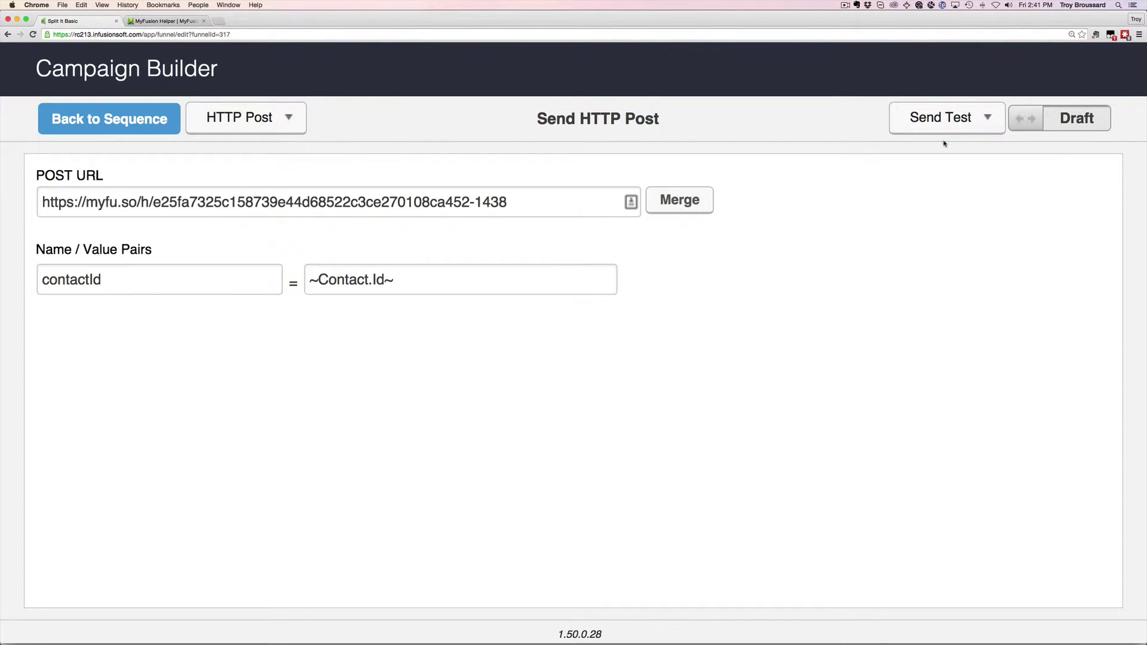
click(1025, 119)
click(109, 118)
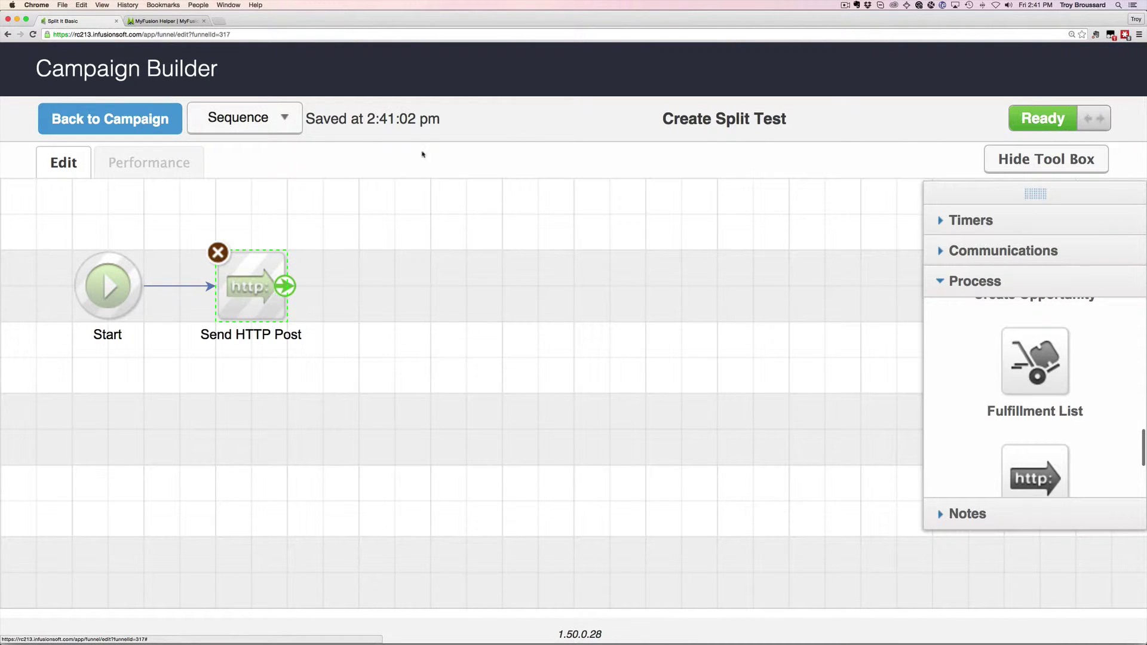
click(134, 130)
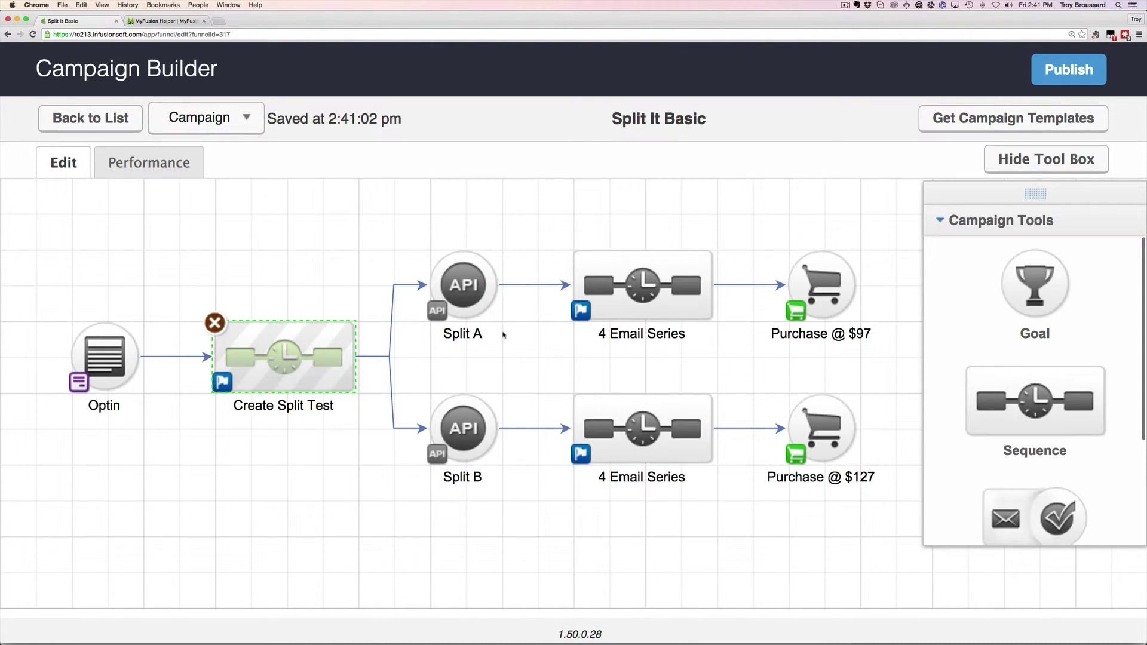
- Configure the Split A API goal with integration myfusionhelper and call name splitpatha, and save it
double_click(466, 295)
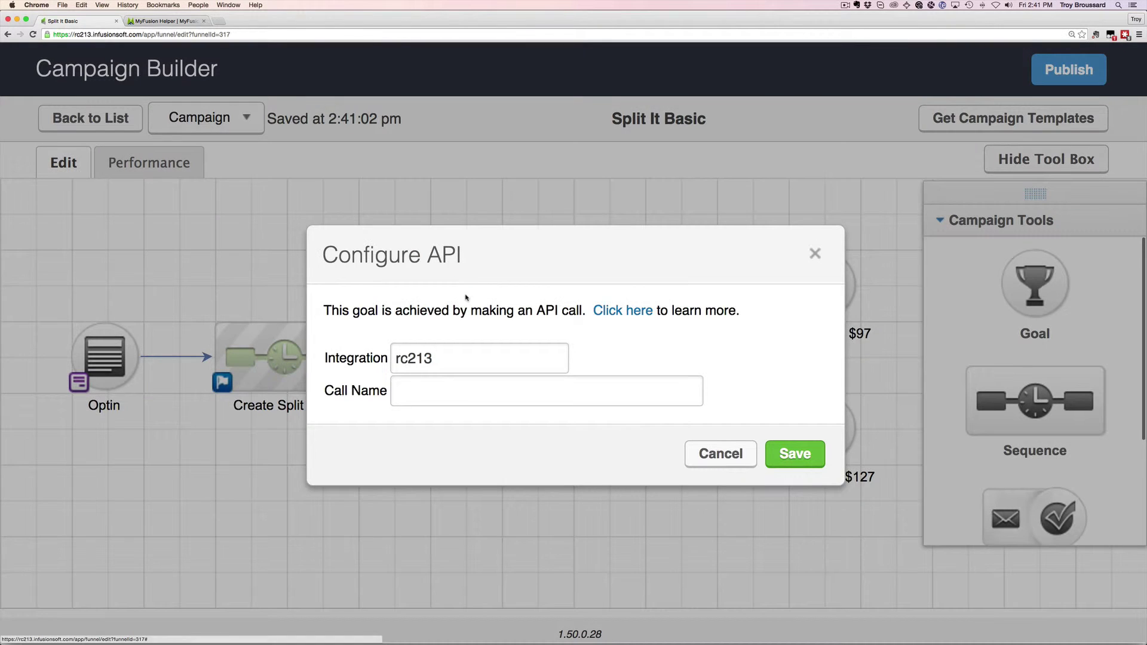
double_click(463, 366)
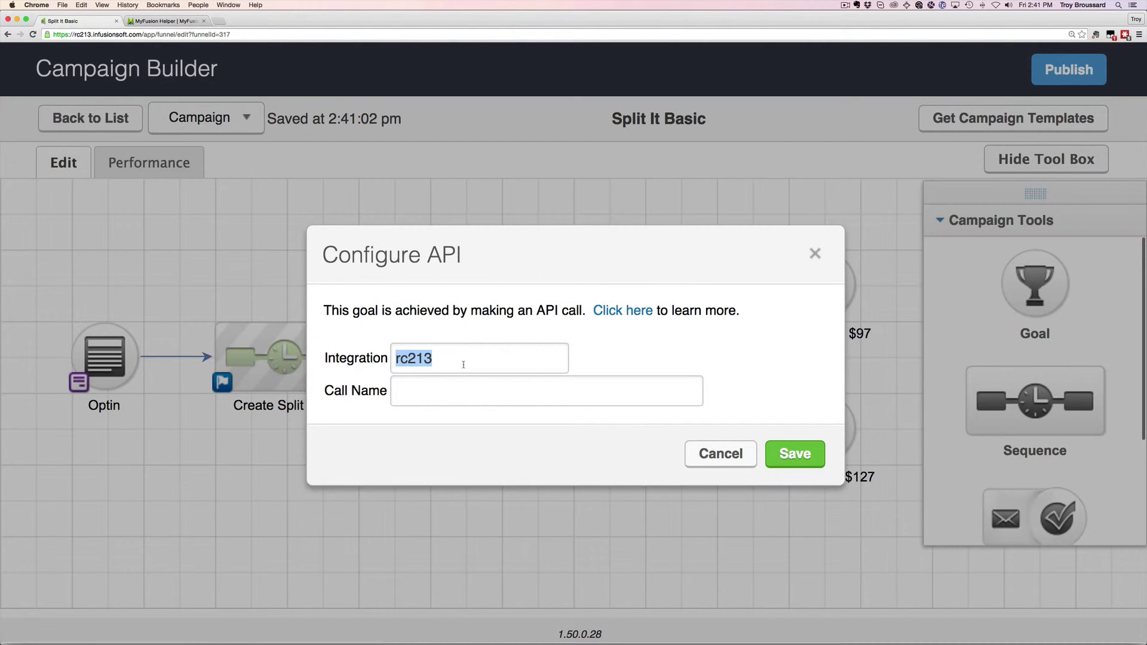
text(myfusionhe)
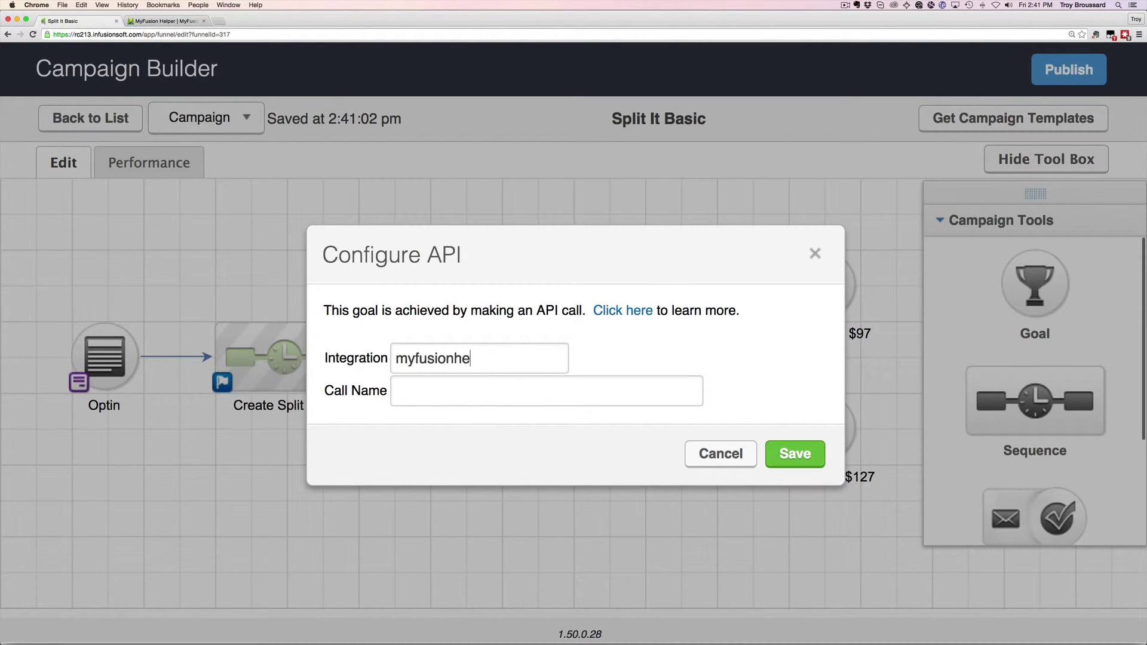
text(lpersplitpatha)
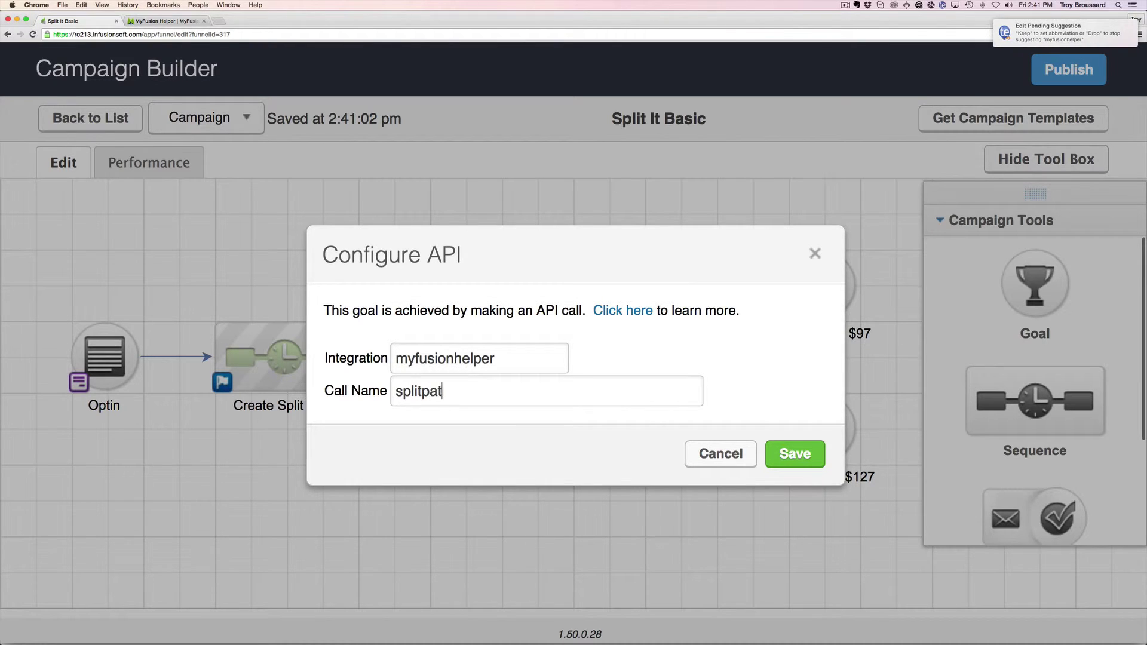
click(795, 455)
- Configure the Split B API goal with integration myfusionhelper and call name splitpathb, and save it
double_click(459, 423)
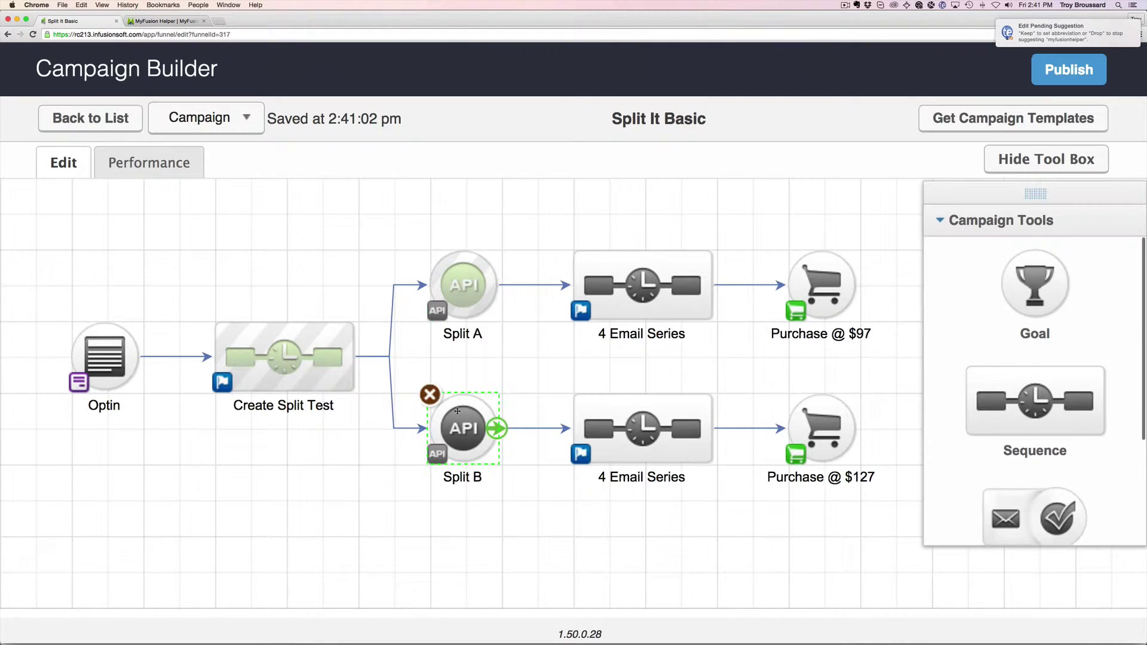
double_click(447, 360)
text(m)
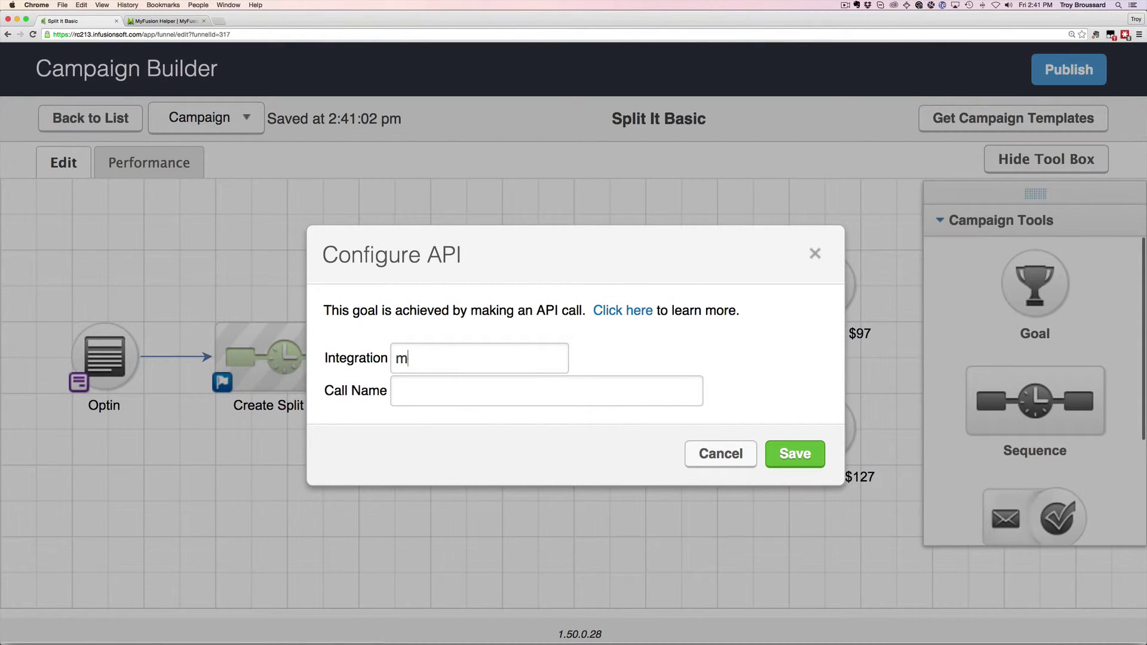
text(yfusionhelper)
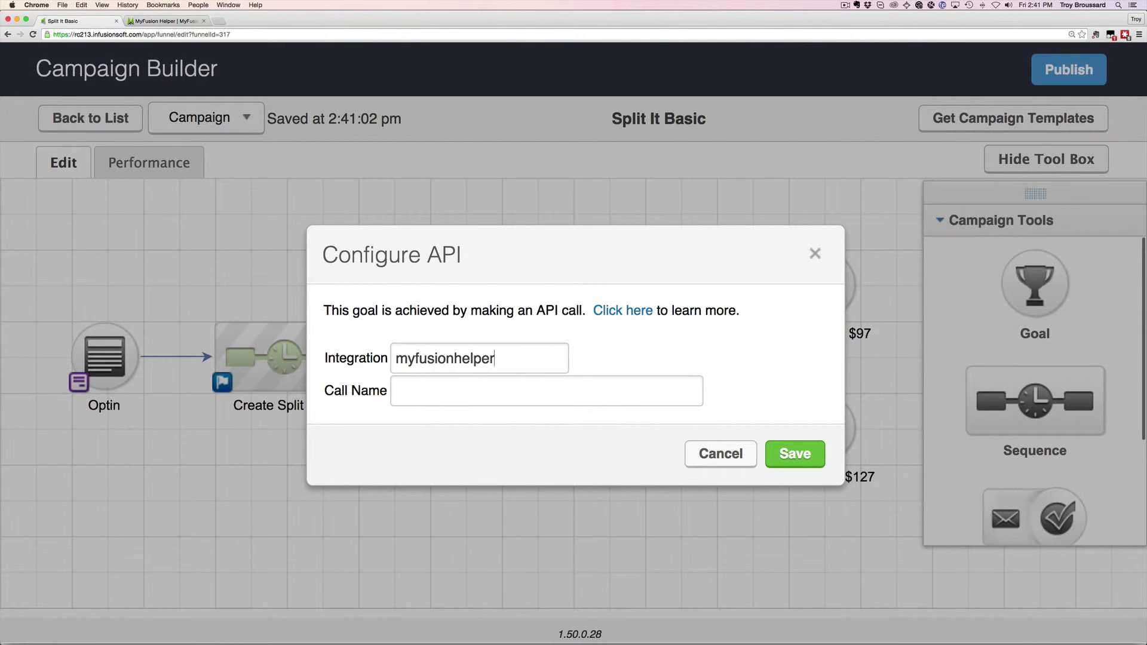
key(Tab)
text(splitpathb)
click(792, 455)
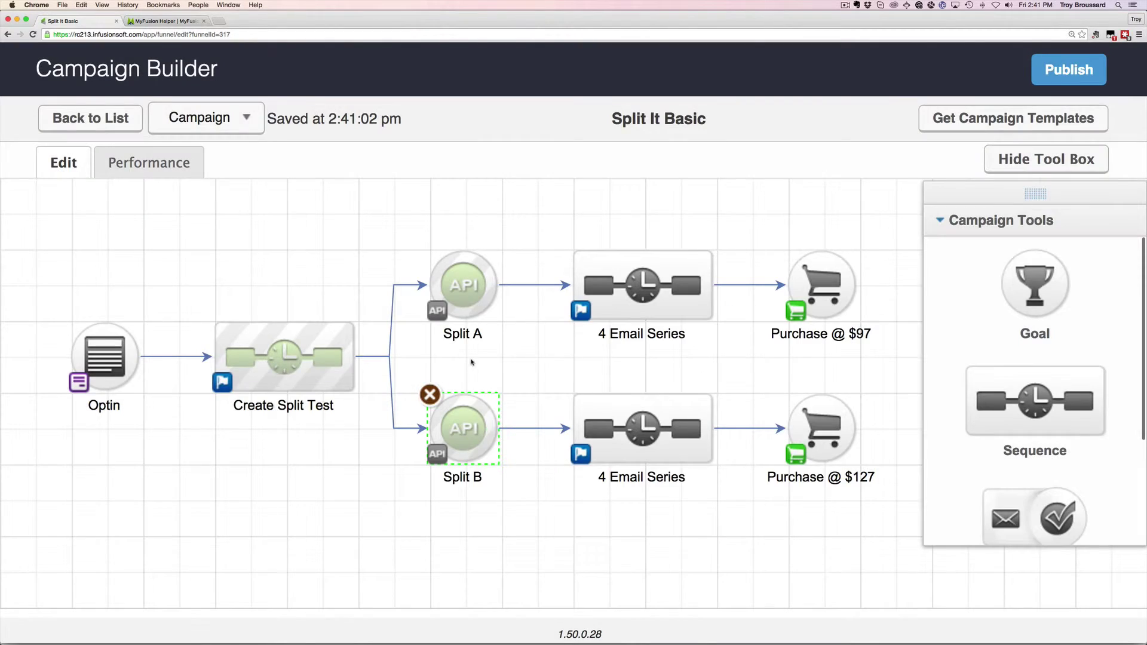
mouse_move(237, 353)
mouse_move(284, 359)
double_click(438, 311)
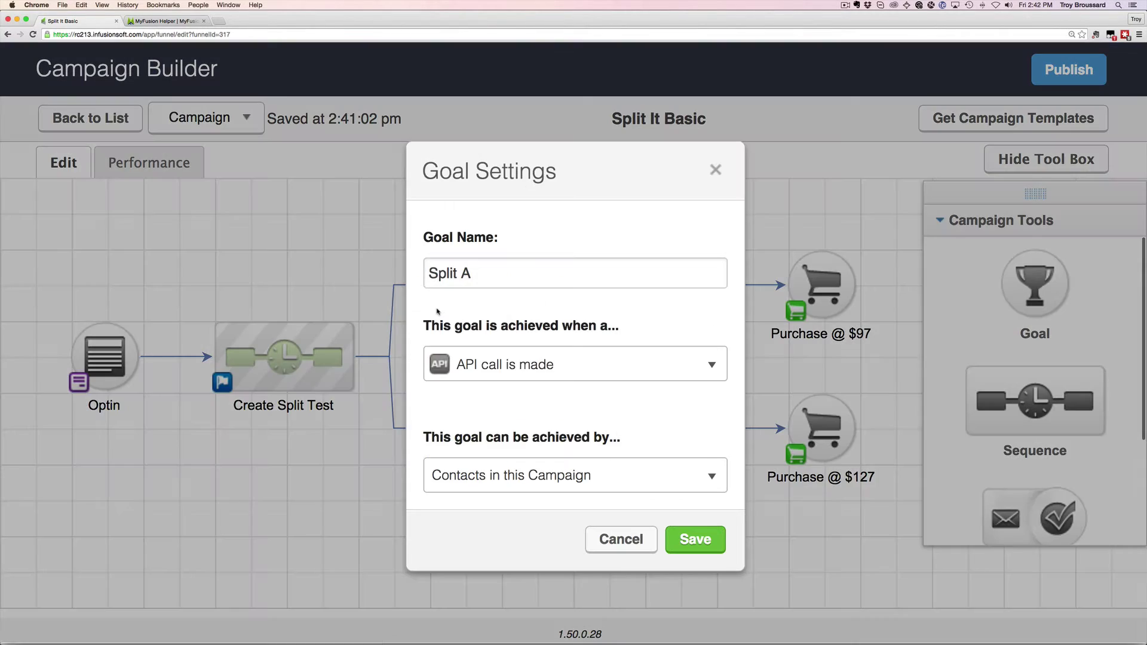
click(468, 365)
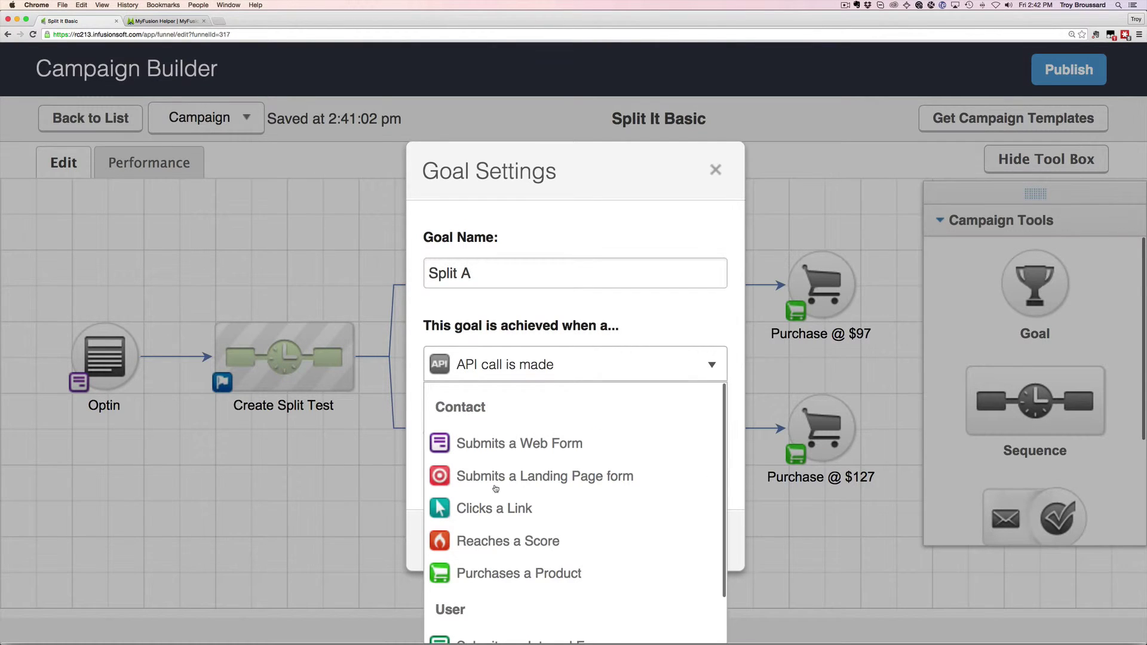
scroll(494, 485, down, 3)
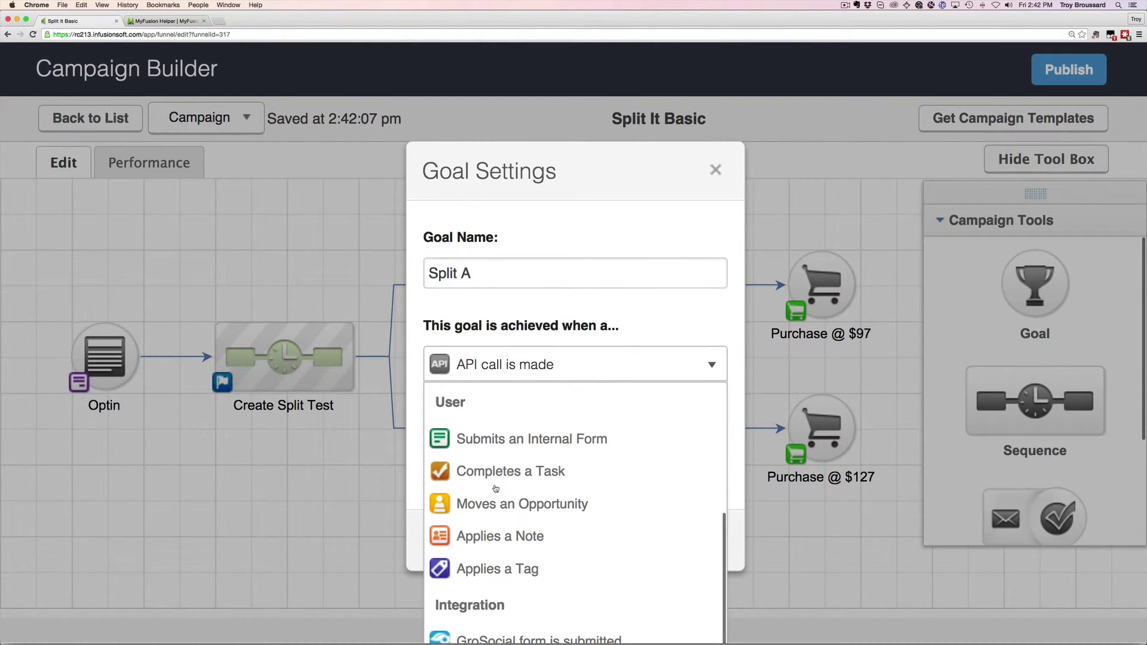
click(499, 566)
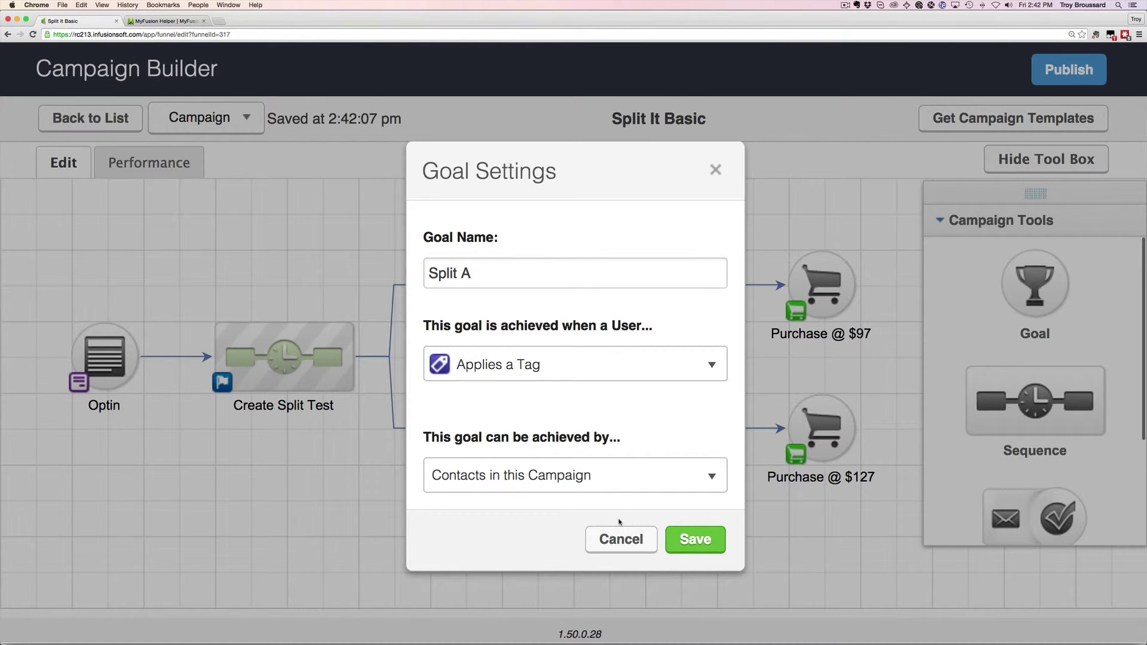
click(621, 538)
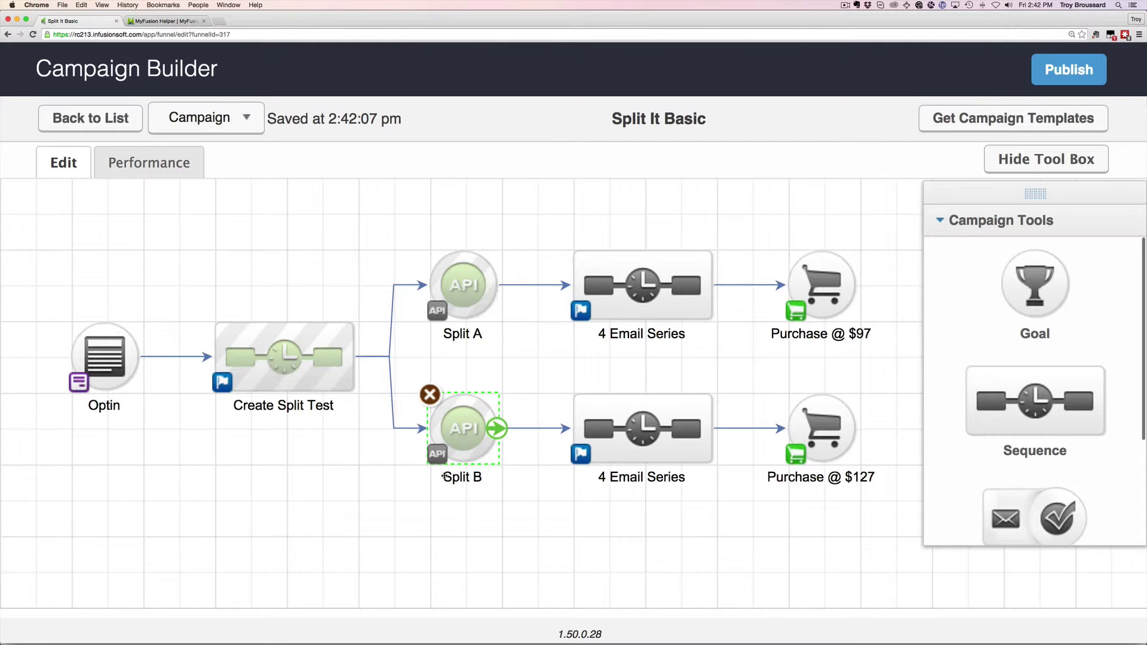
click(389, 248)
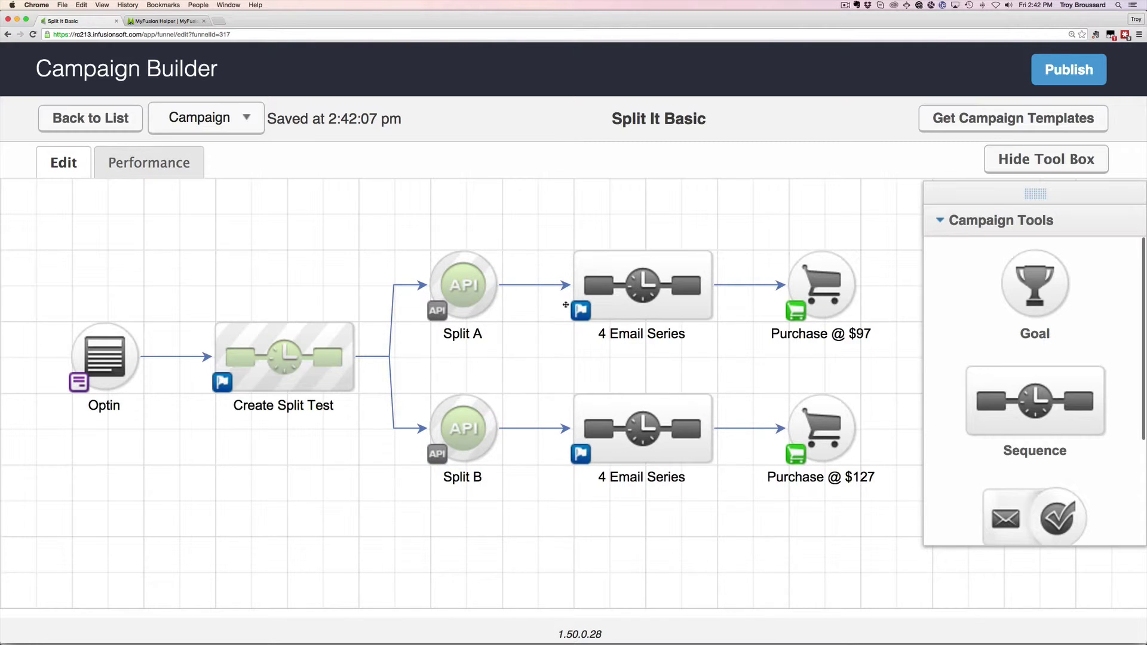
- Hide the tool box and bring the second split-test flow, ending in the webinar registration goal, into view
click(1028, 156)
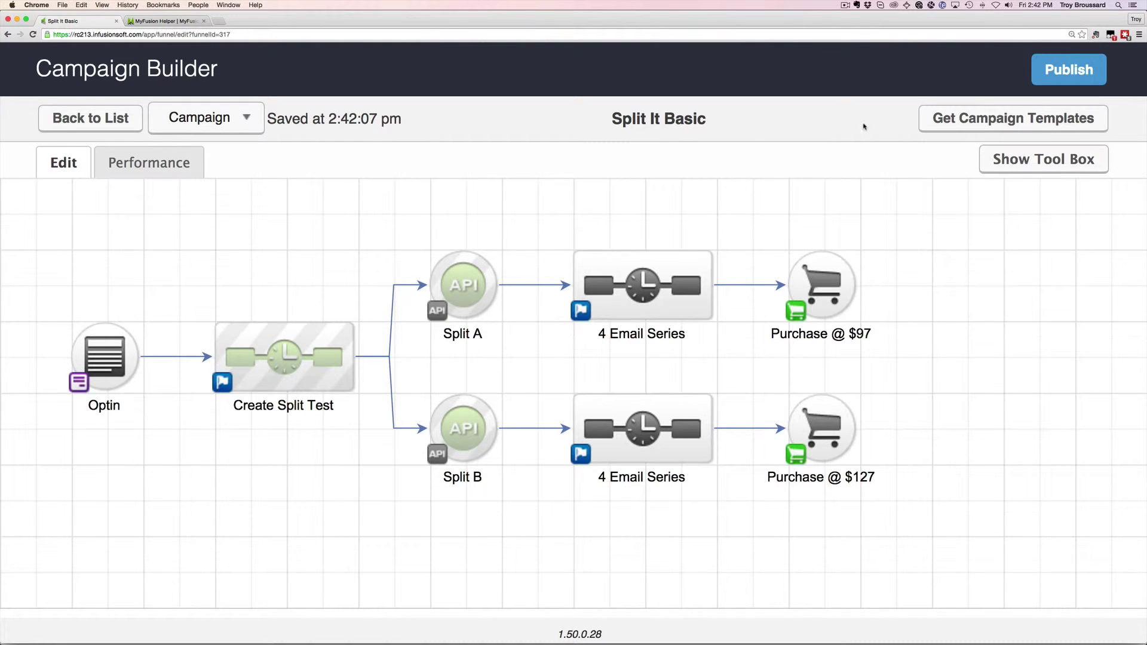
drag(967, 399, 962, 338)
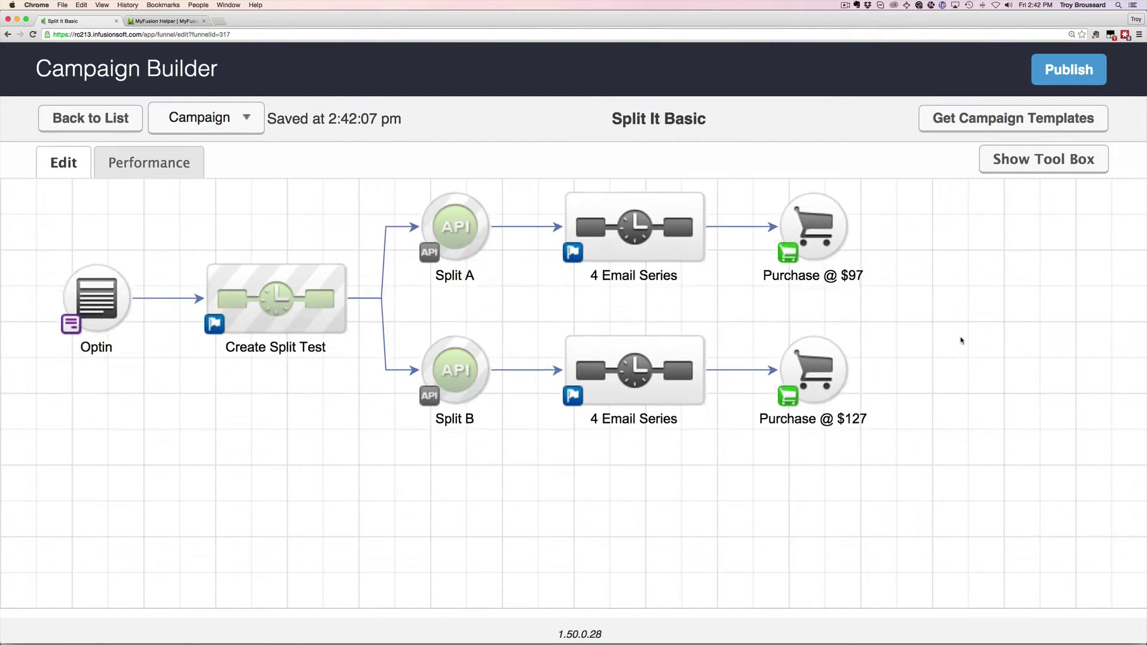
scroll(956, 326, down, 5)
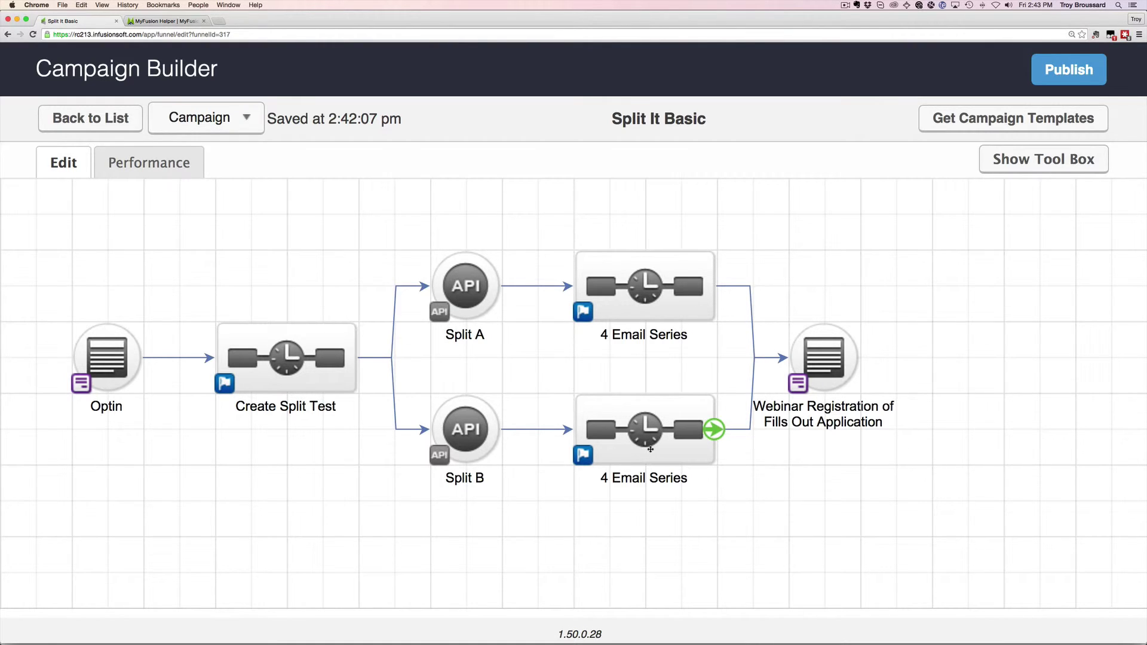
- Align the webinar registration goal with Split A's 4 Email Series and delete its connection from Split B's 4 Email Series
drag(826, 362, 829, 297)
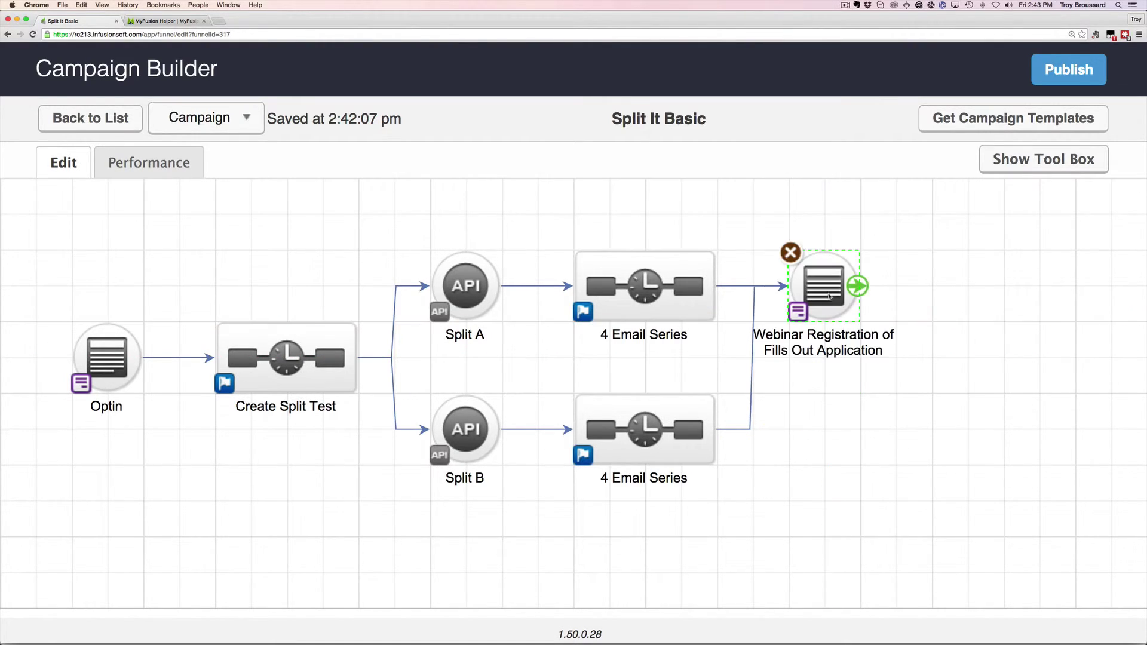
click(752, 308)
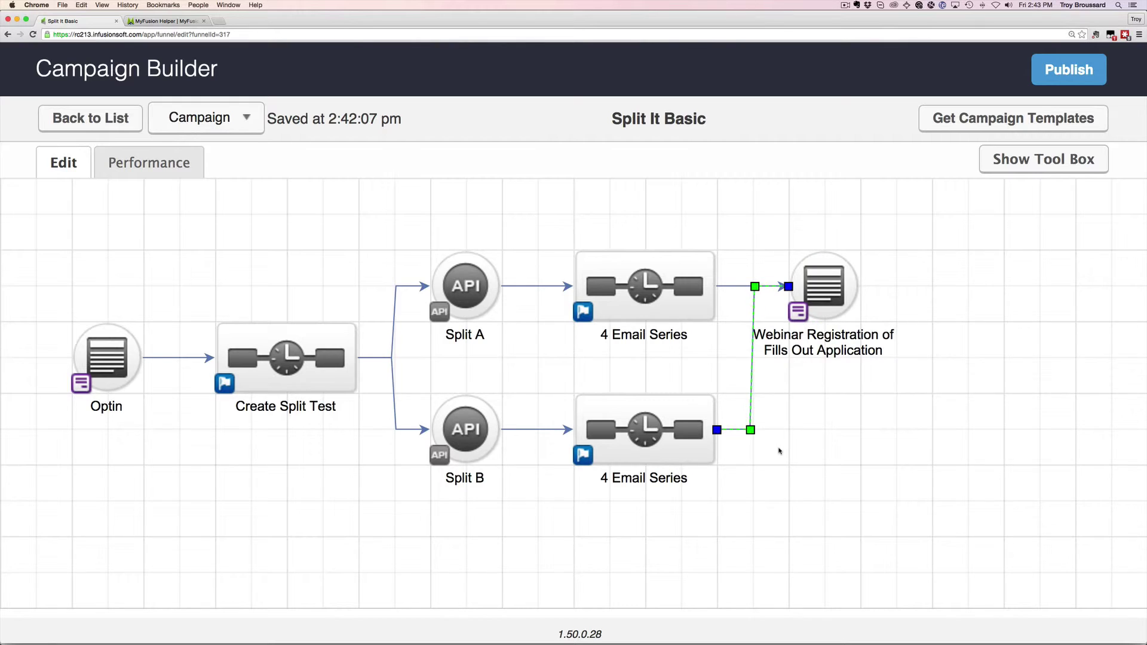
key(Delete)
- Duplicate the webinar registration goal beside Split B's 4 Email Series and connect that series to the copy
mouse_move(834, 297)
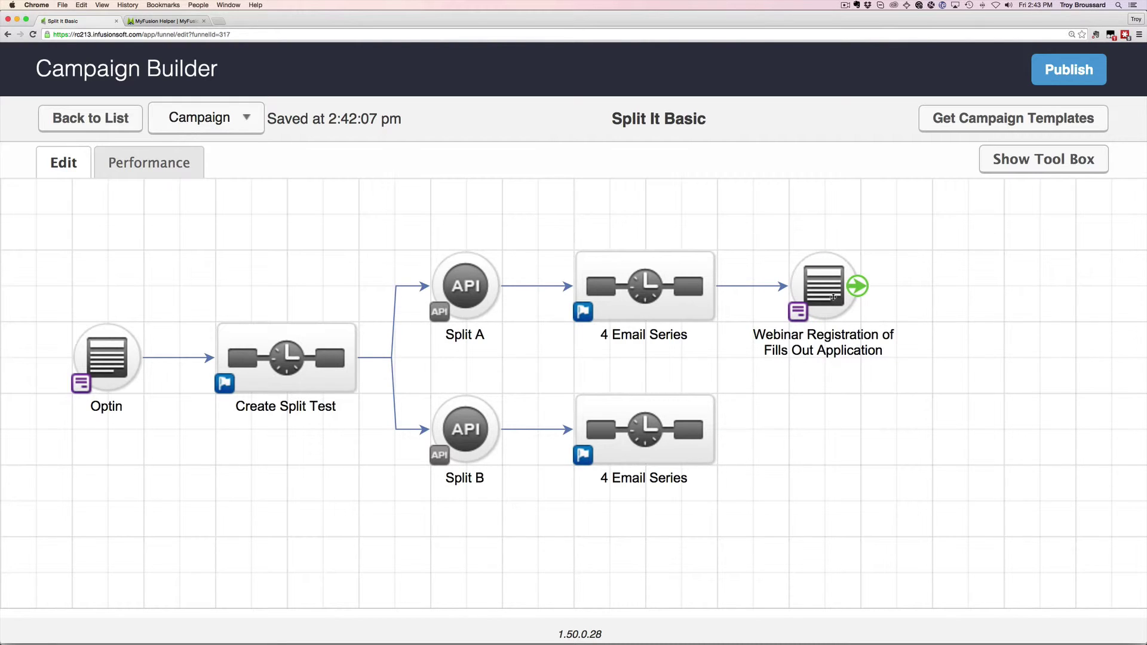
drag(833, 297, 825, 431)
mouse_move(715, 429)
mouse_down()
mouse_move(726, 457)
mouse_move(818, 430)
mouse_up()
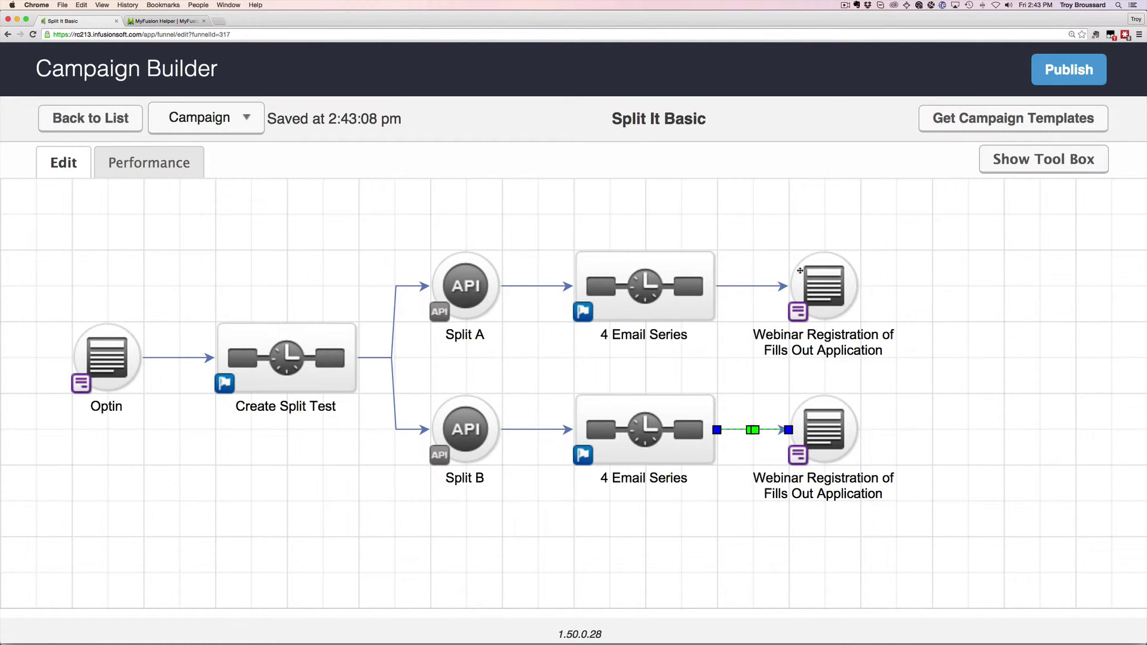
click(311, 352)
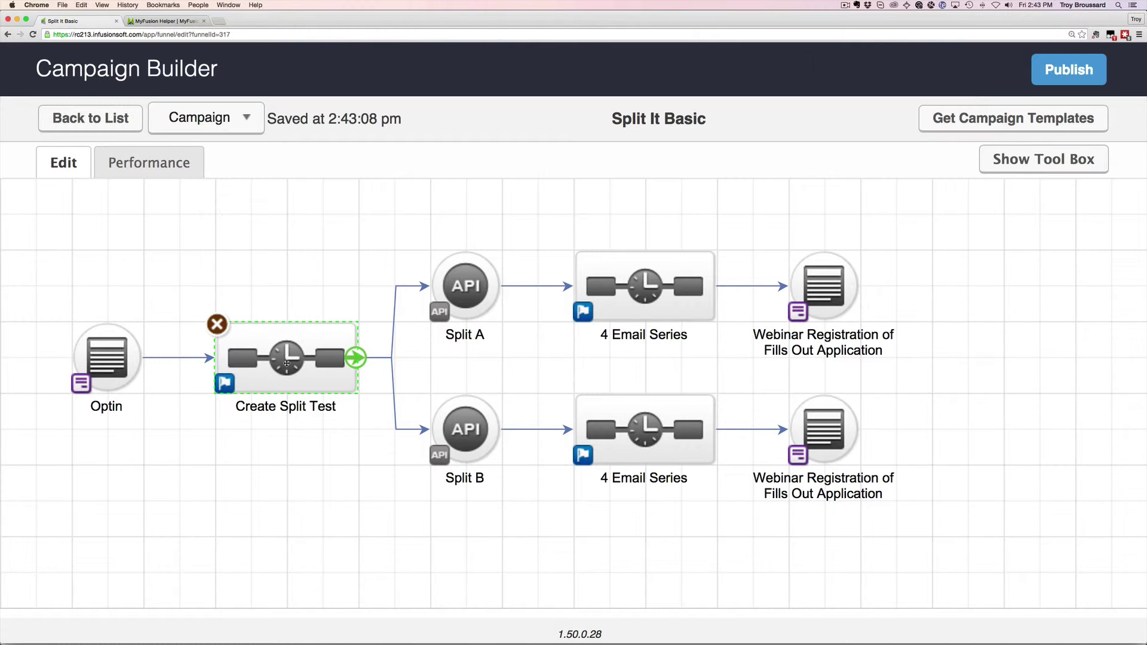